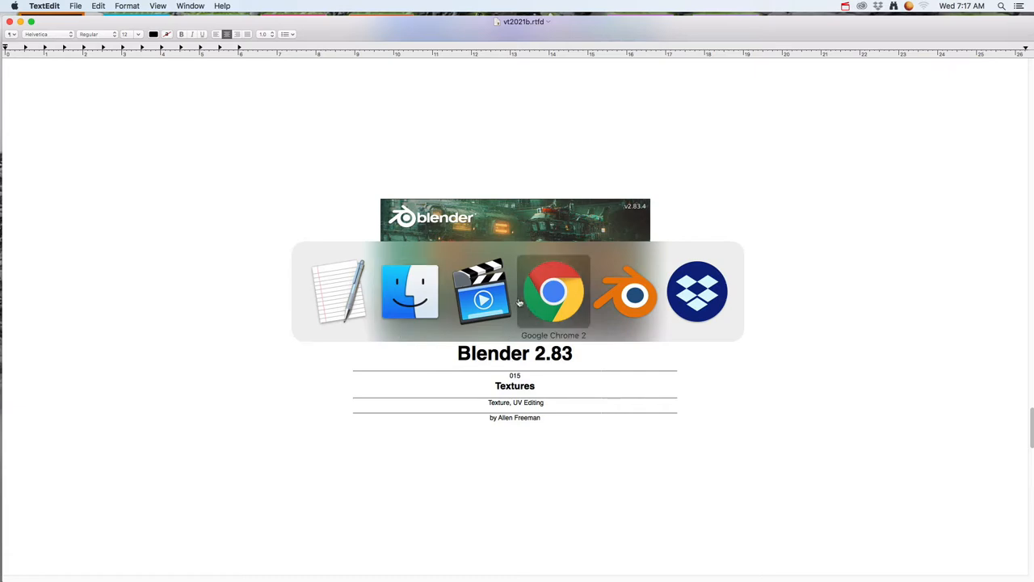
Step: Switch to Blender and examine the finished textured cereal box from different angles
{"action": "left_click", "coordinate": [617, 296]}
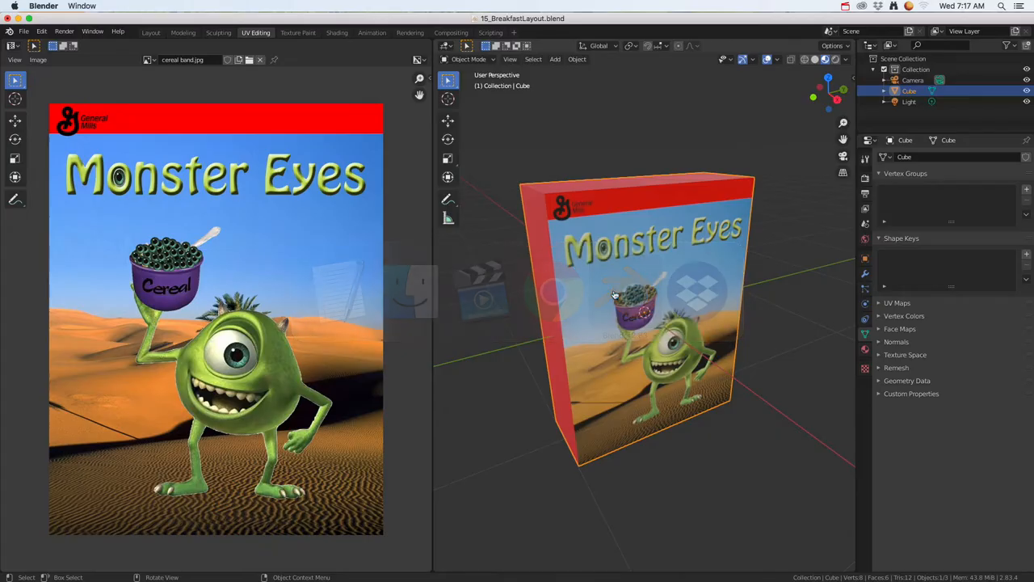
{"action": "middle_click_drag", "start_coordinate": [583, 343], "coordinate": [615, 354]}
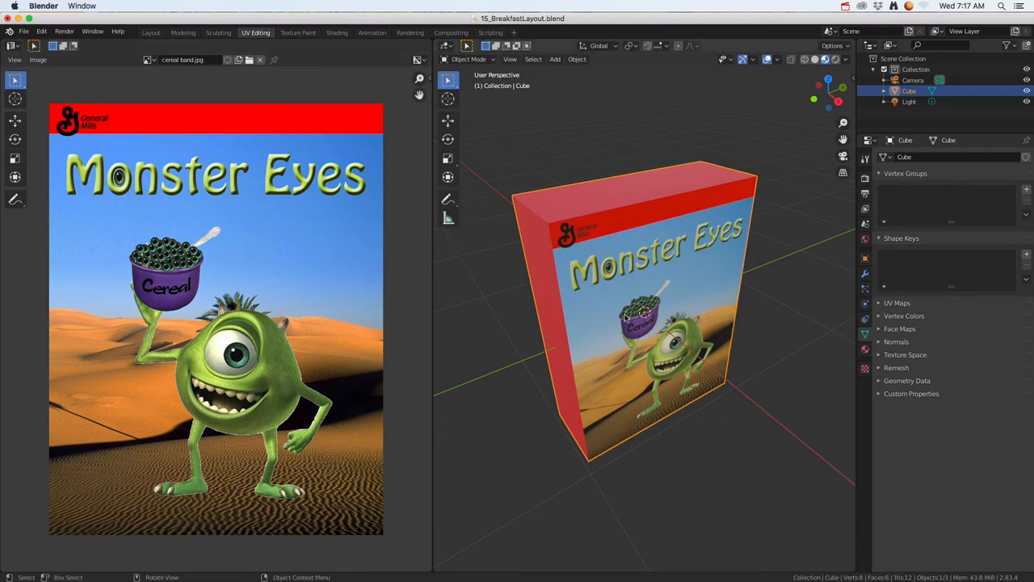
{"action": "mouse_move", "coordinate": [576, 310]}
{"action": "middle_mouse_down"}
{"action": "mouse_move", "coordinate": [652, 279]}
{"action": "mouse_move", "coordinate": [585, 294]}
{"action": "mouse_move", "coordinate": [581, 312]}
{"action": "middle_mouse_up"}
Step: Open a new Finder window, go to the 2021_blender folder inside vt2021, and enlarge and reposition the window
{"action": "key", "text": "super+Tab"}
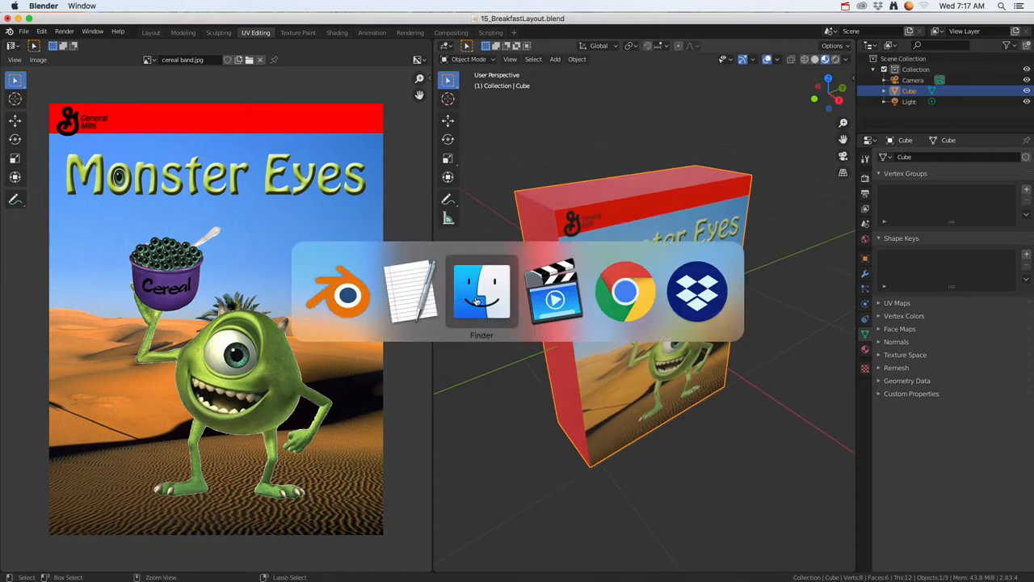
{"action": "key", "text": "super+n"}
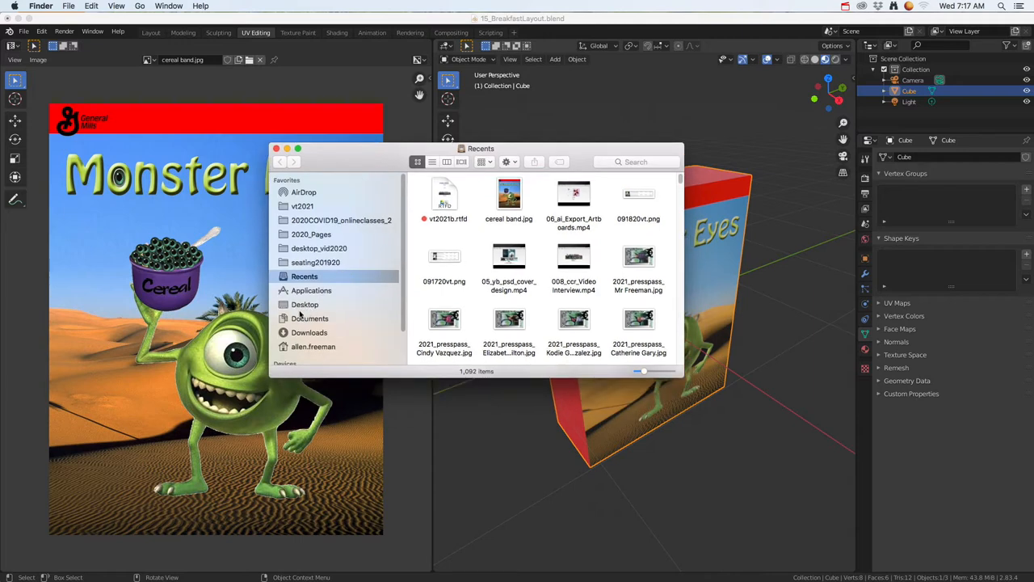
{"action": "left_click", "coordinate": [304, 207]}
{"action": "double_click", "coordinate": [436, 200]}
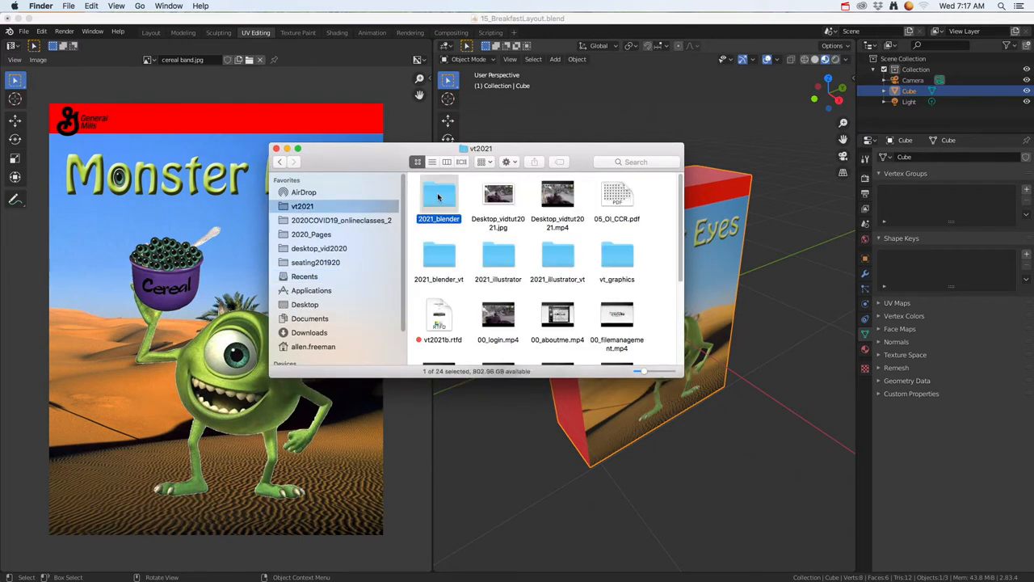
{"action": "left_click_drag", "start_coordinate": [682, 375], "coordinate": [872, 535]}
{"action": "left_click_drag", "start_coordinate": [603, 151], "coordinate": [526, 115]}
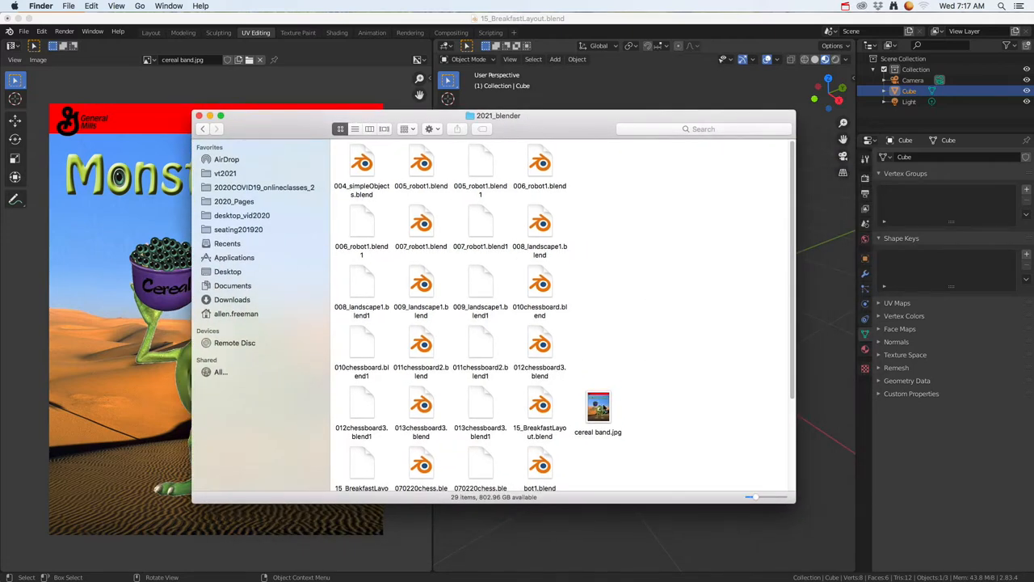
Step: Check that cereal band.jpg and 15_BreakfastLayout.blend sit in the same folder, and return to Blender
{"action": "left_click", "coordinate": [606, 409]}
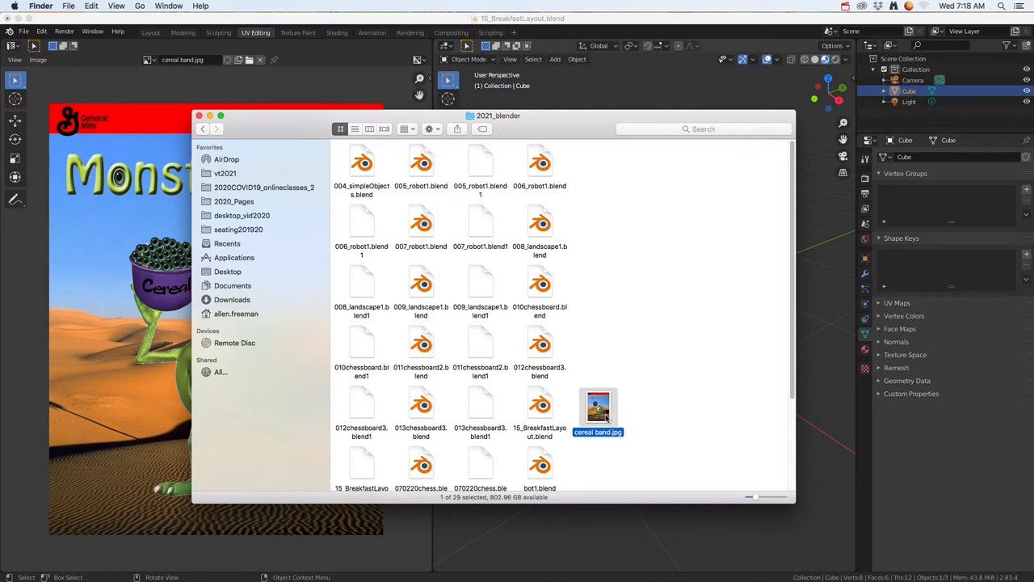
{"action": "left_click", "coordinate": [542, 406]}
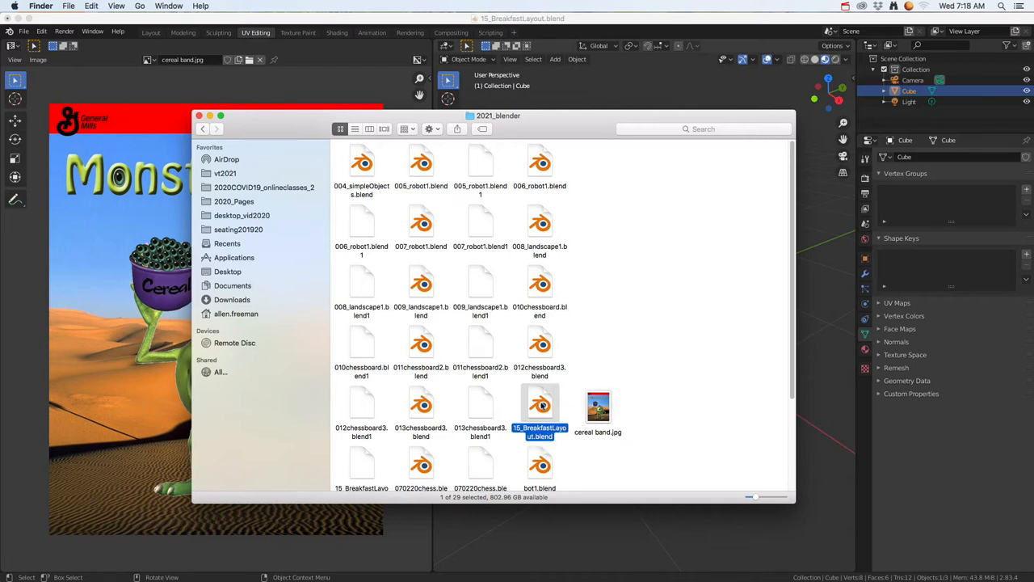
{"action": "left_click_drag", "start_coordinate": [626, 404], "coordinate": [541, 414]}
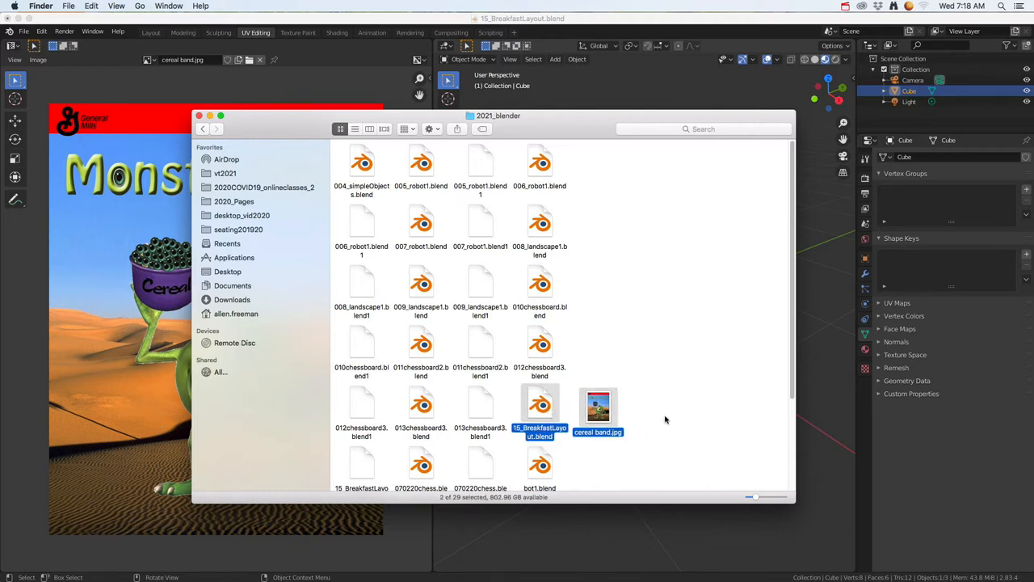
{"action": "left_click", "coordinate": [332, 93]}
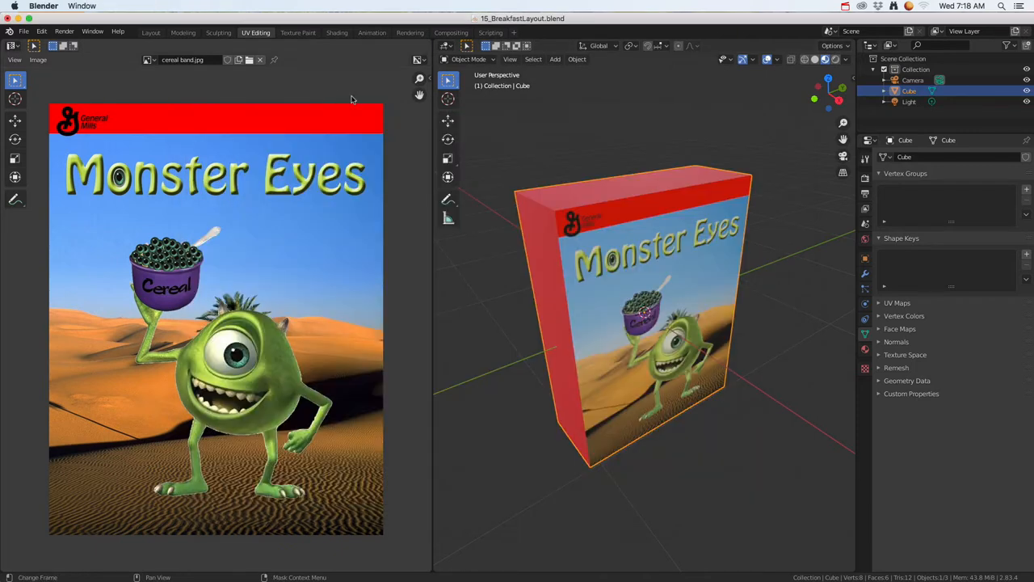
Step: Start a new file without saving the current changes, and reopen the recent file 15_BreakfastLayout.blend
{"action": "left_click", "coordinate": [25, 33]}
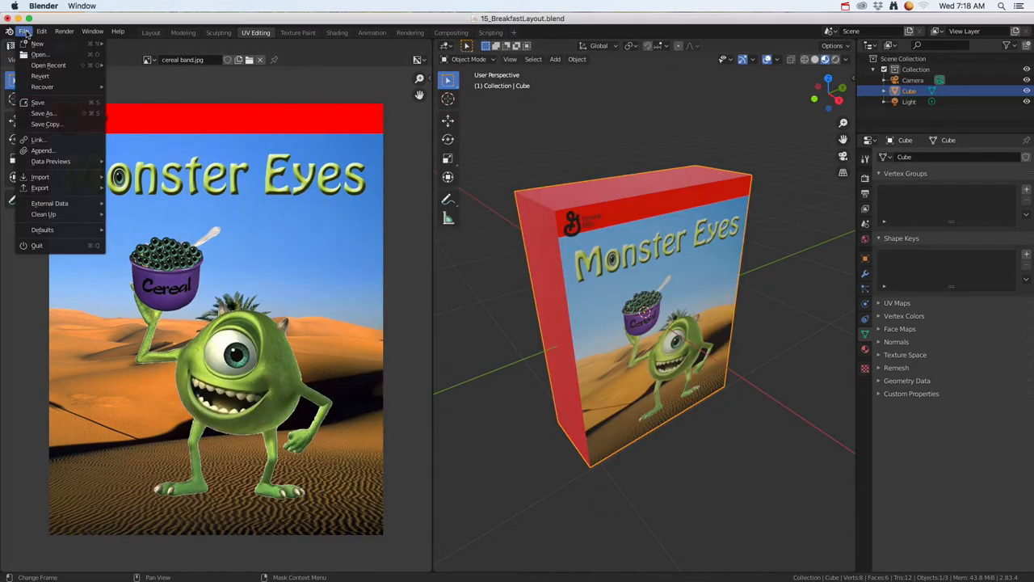
{"action": "mouse_move", "coordinate": [49, 64]}
{"action": "left_click", "coordinate": [150, 45]}
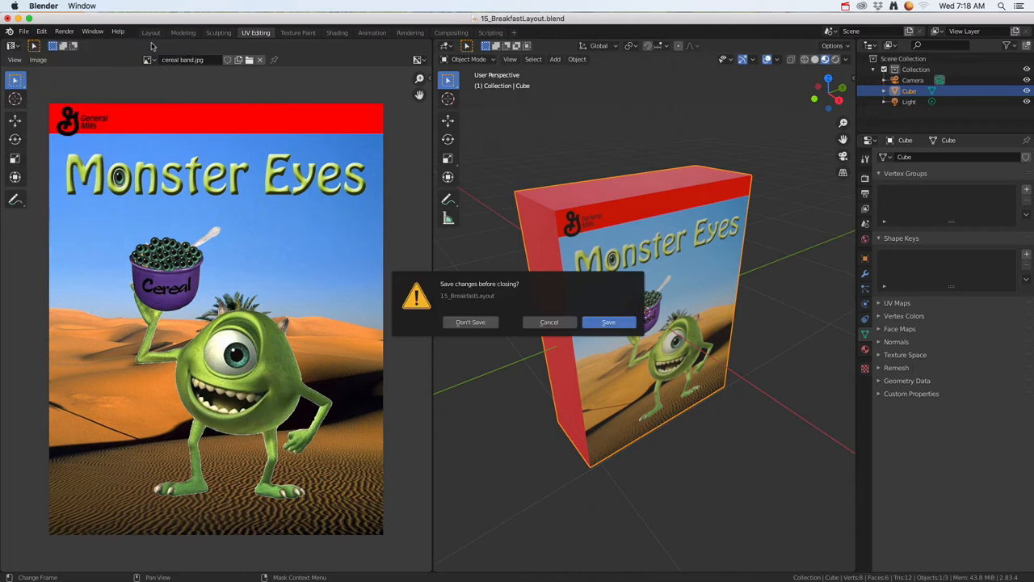
{"action": "left_click", "coordinate": [470, 322]}
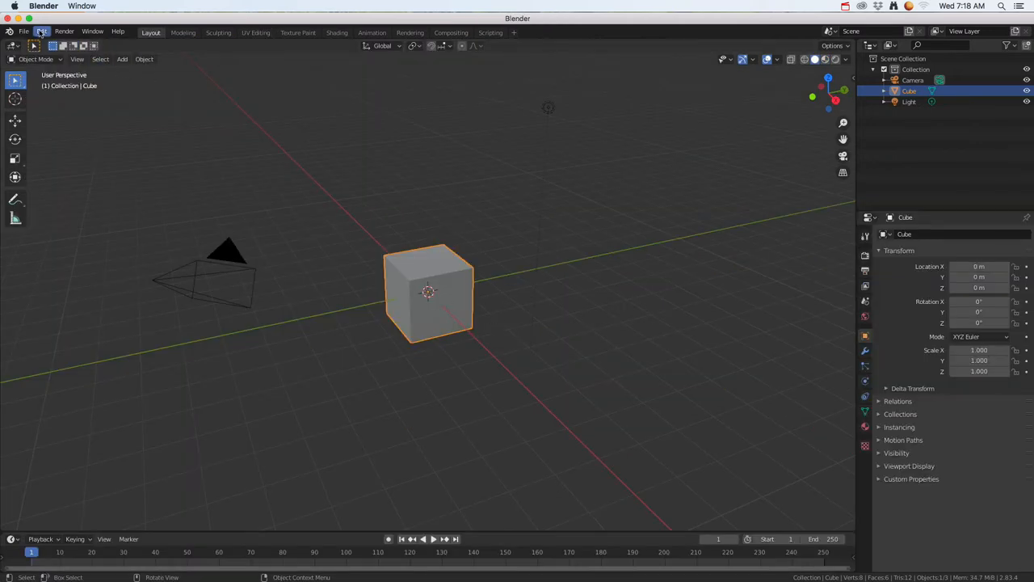
{"action": "left_click", "coordinate": [25, 32]}
{"action": "mouse_move", "coordinate": [48, 64]}
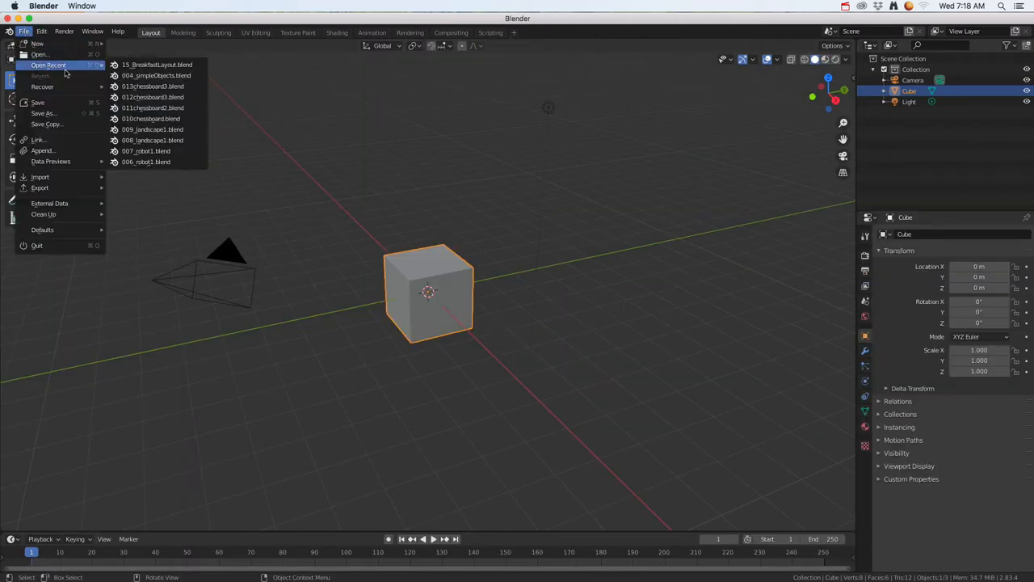
{"action": "left_click", "coordinate": [134, 65]}
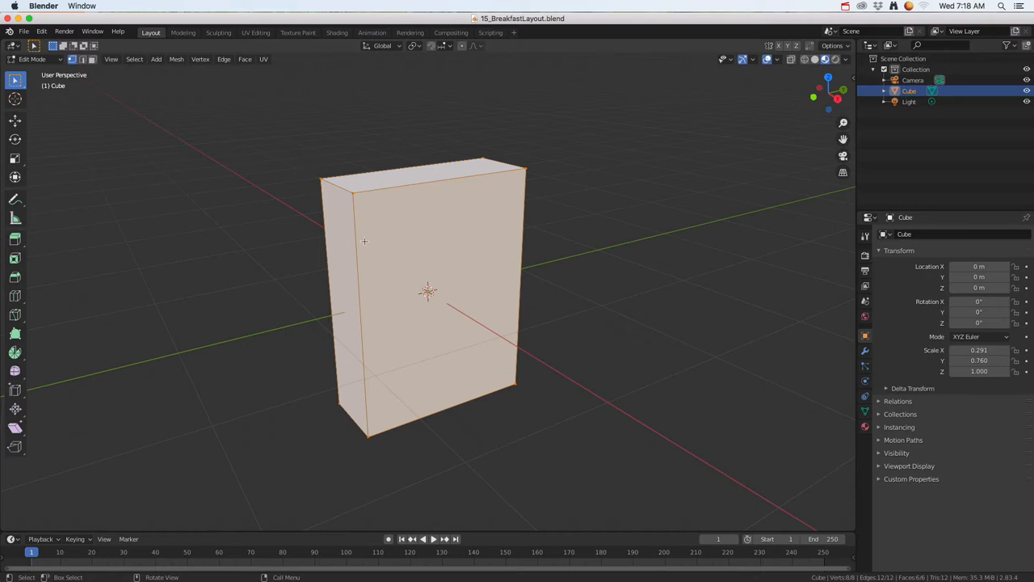
Step: Delete the existing box in Object Mode and add a new cube mesh in its place
{"action": "key", "text": "Tab"}
{"action": "middle_click_drag", "start_coordinate": [374, 286], "coordinate": [391, 271]}
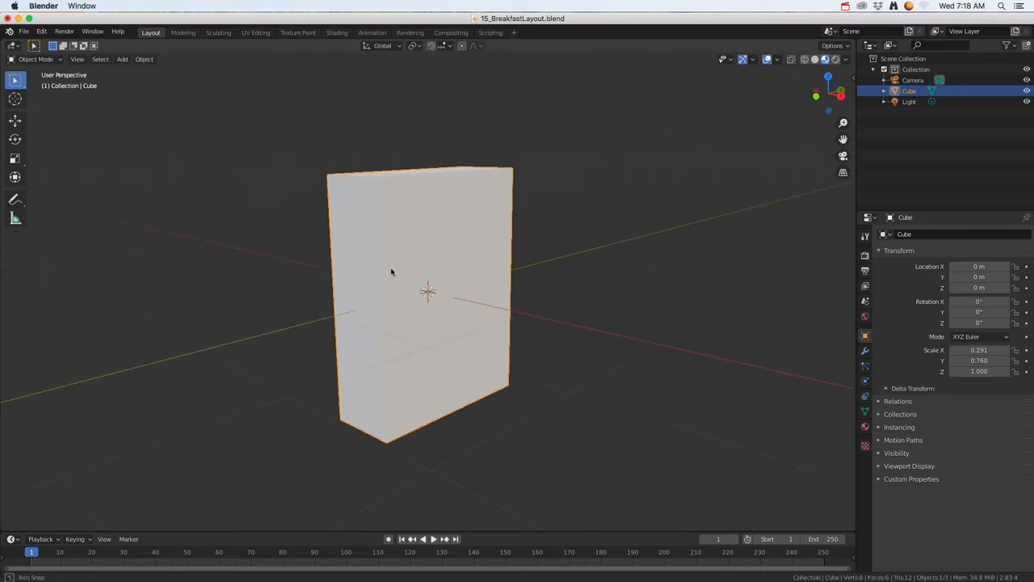
{"action": "key", "text": "x"}
{"action": "left_click", "coordinate": [380, 265]}
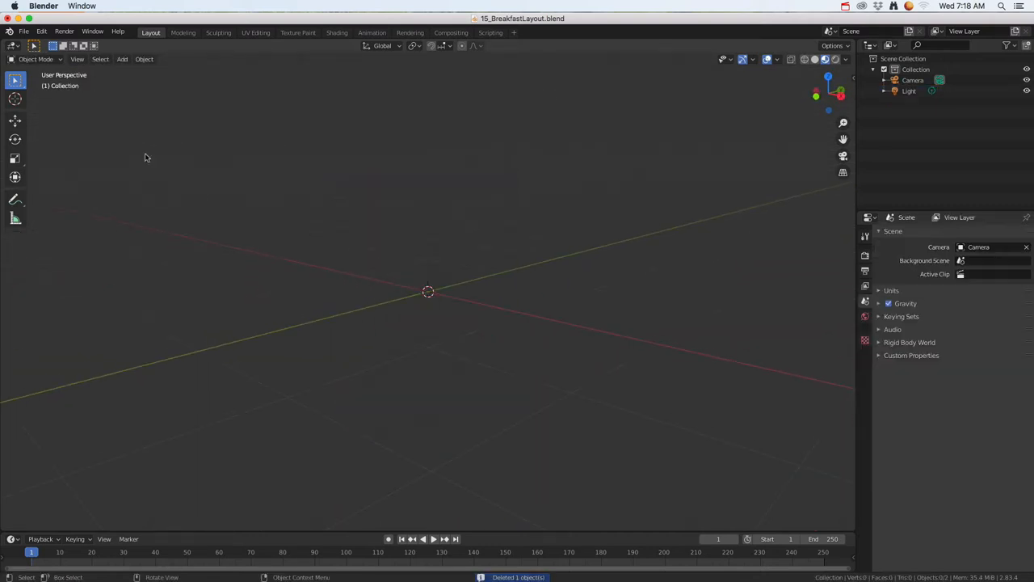
{"action": "left_click", "coordinate": [123, 60]}
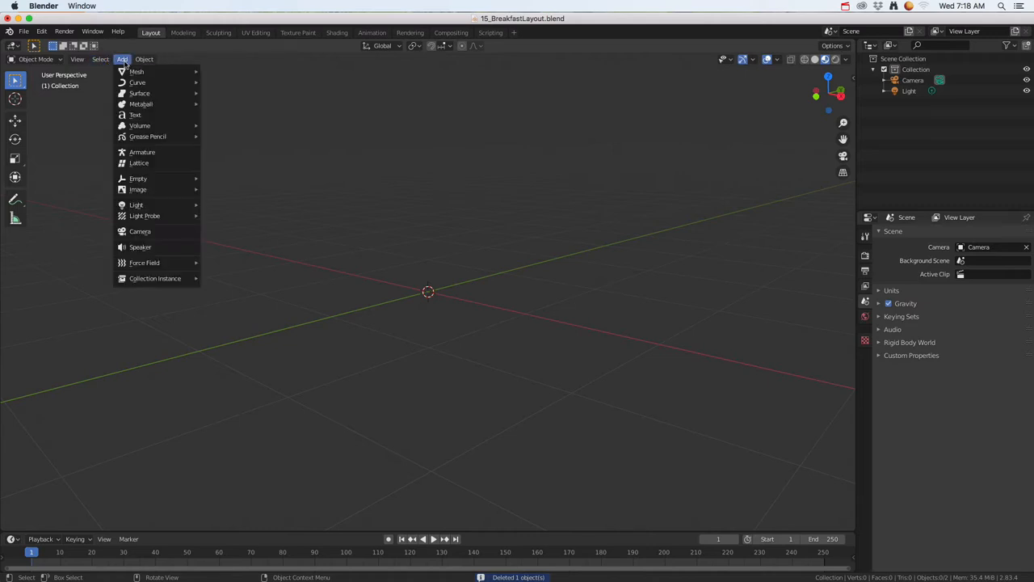
{"action": "mouse_move", "coordinate": [135, 74]}
{"action": "left_click", "coordinate": [223, 82]}
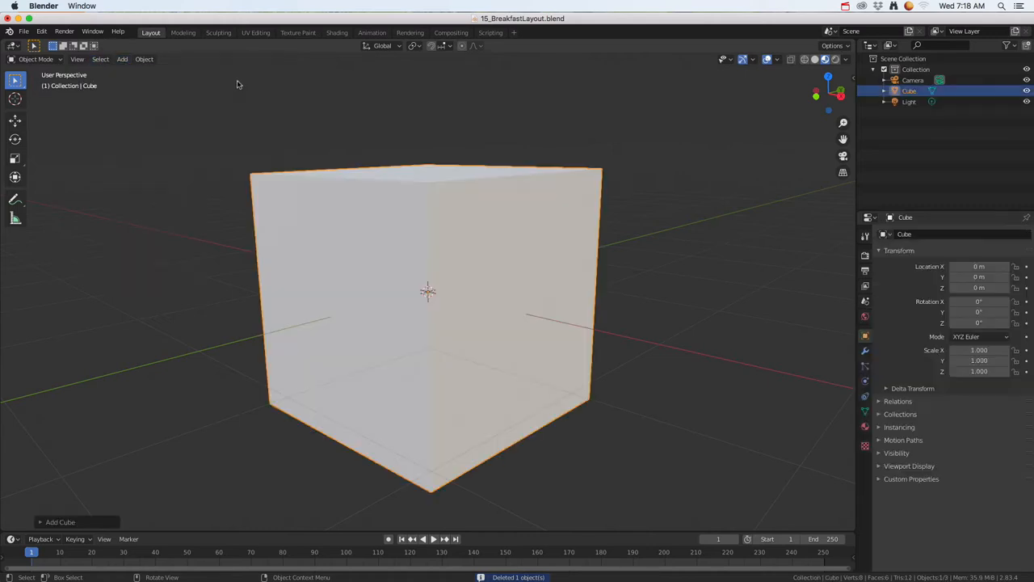
Step: Scale the new cube along the X axis to about 0.184 to make it thin
{"action": "scroll", "coordinate": [456, 306], "scroll_direction": "down", "scroll_amount": 3}
{"action": "scroll", "coordinate": [456, 306], "scroll_direction": "down", "scroll_amount": 2}
{"action": "middle_click_drag", "start_coordinate": [453, 309], "coordinate": [459, 325]}
{"action": "scroll", "coordinate": [464, 327], "scroll_direction": "up", "scroll_amount": 2}
{"action": "scroll", "coordinate": [463, 327], "scroll_direction": "up", "scroll_amount": 1}
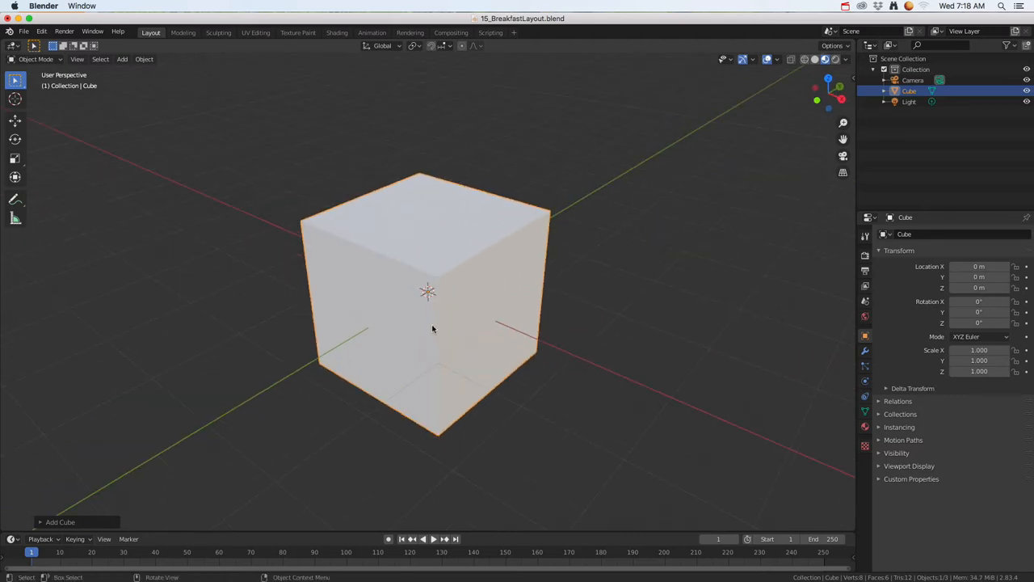
{"action": "middle_click_drag", "start_coordinate": [463, 338], "coordinate": [471, 324]}
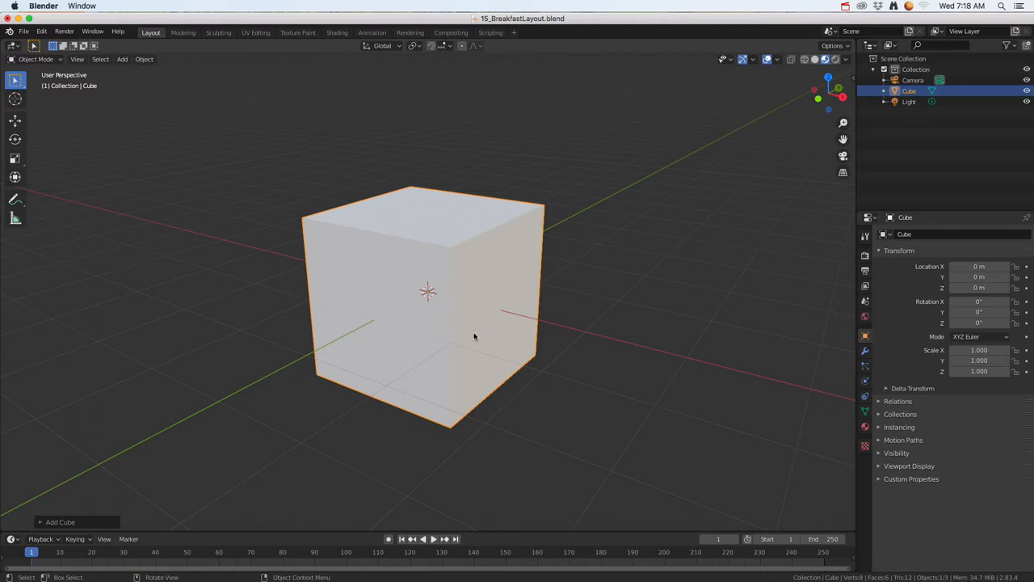
{"action": "key", "text": "s"}
{"action": "key", "text": "x"}
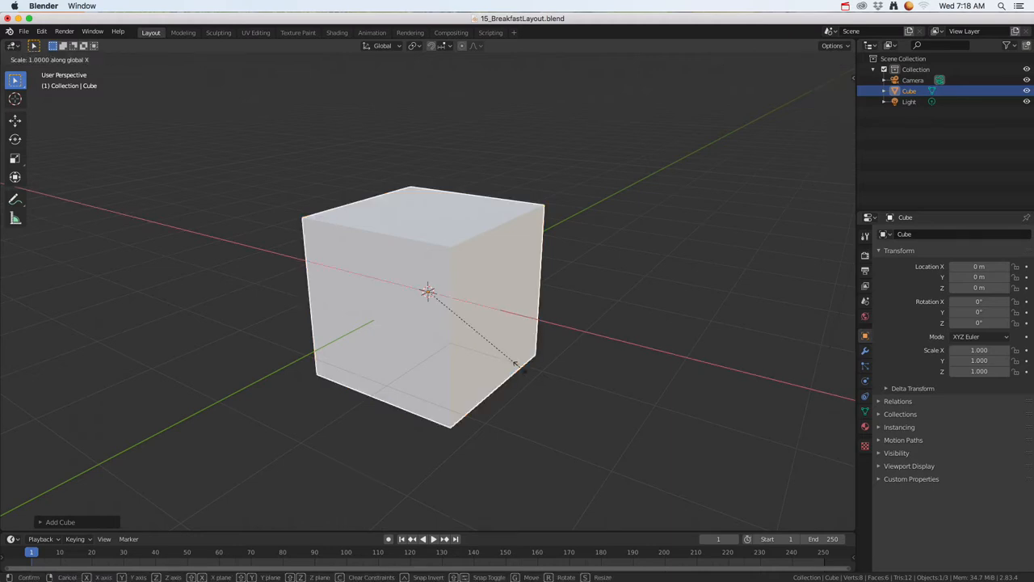
{"action": "left_click", "coordinate": [440, 309]}
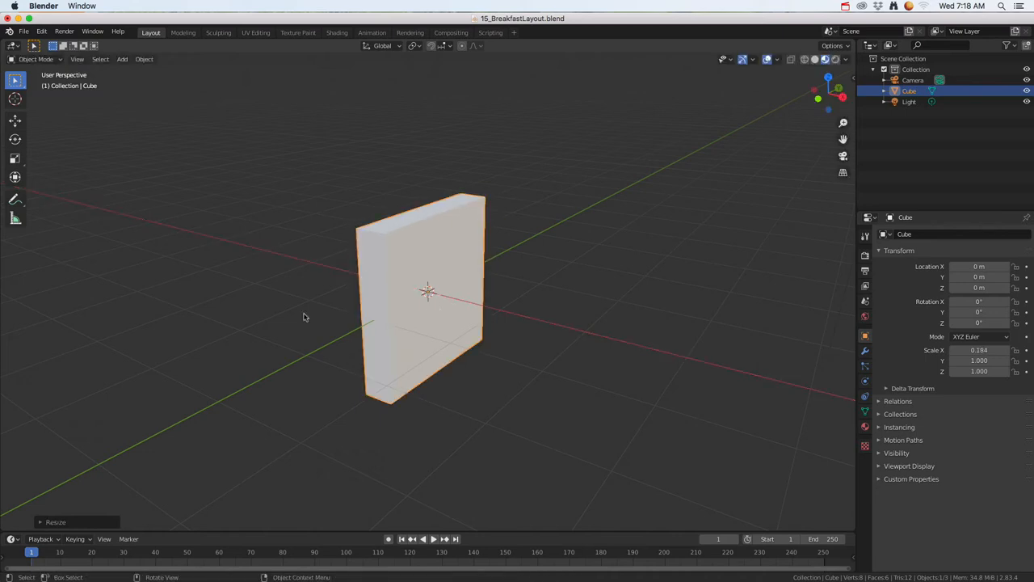
Step: Scale the thin box along Y to about 0.742 and along Z to about 0.958 with cereal box proportions
{"action": "left_click", "coordinate": [16, 159]}
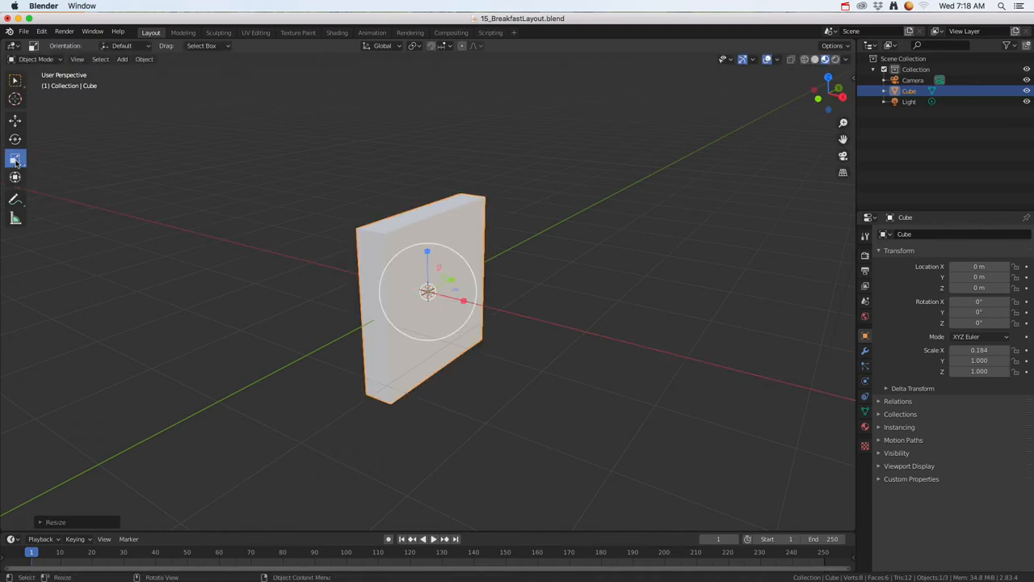
{"action": "middle_click_drag", "start_coordinate": [520, 311], "coordinate": [448, 313]}
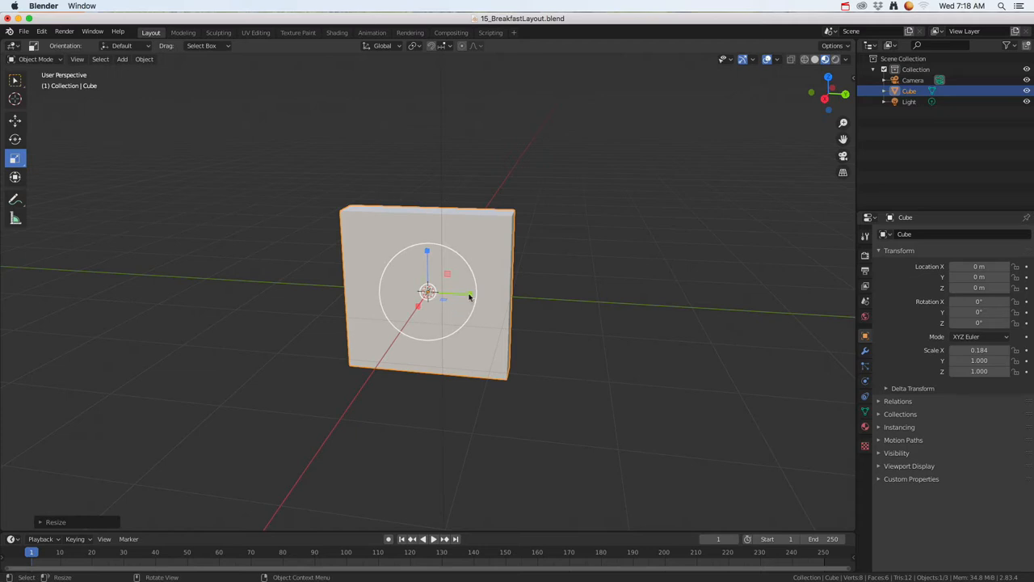
{"action": "key", "text": "s"}
{"action": "key", "text": "y"}
{"action": "left_click", "coordinate": [448, 291]}
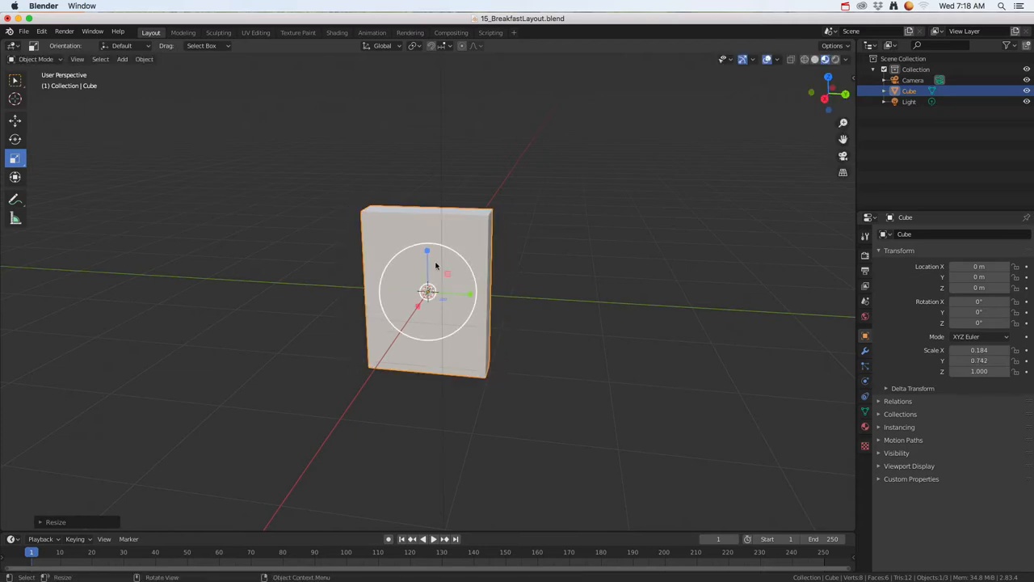
{"action": "left_click_drag", "start_coordinate": [426, 252], "coordinate": [426, 257]}
{"action": "middle_click_drag", "start_coordinate": [426, 257], "coordinate": [429, 300]}
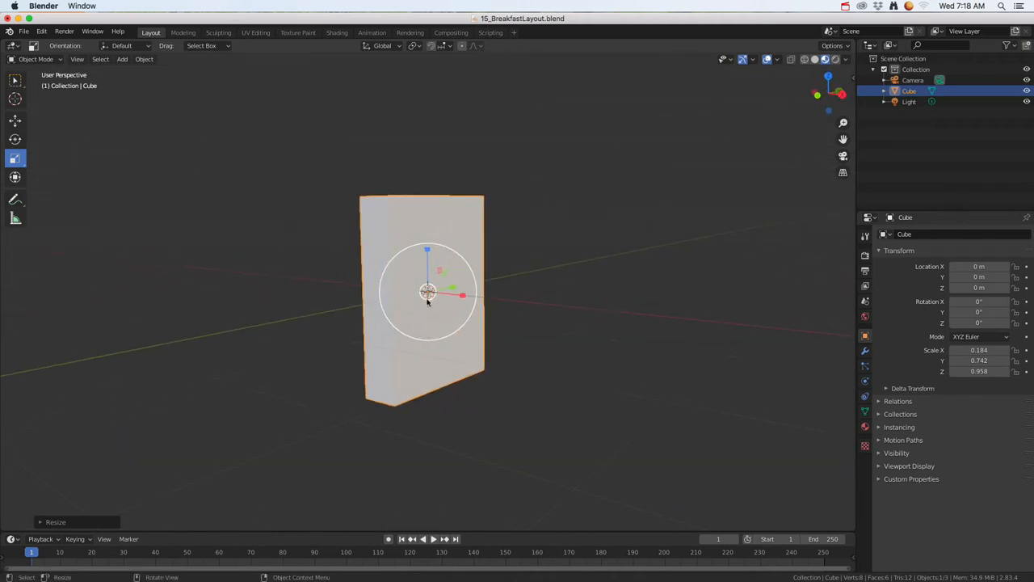
Step: Save the file as 15_BreakfastLayout.blend in the 2021_blender folder, overwriting the existing file
{"action": "left_click", "coordinate": [25, 32]}
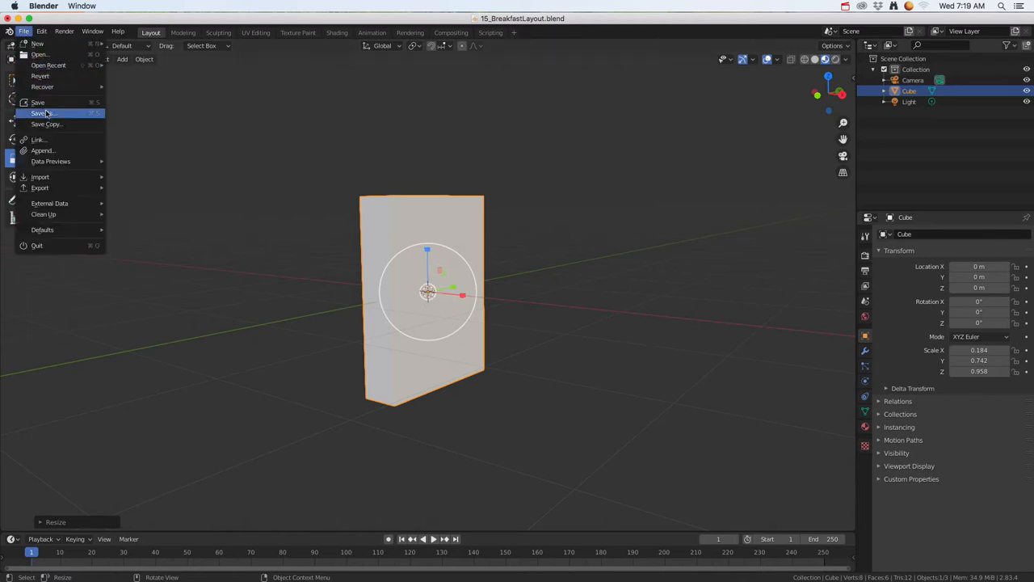
{"action": "left_click", "coordinate": [46, 114]}
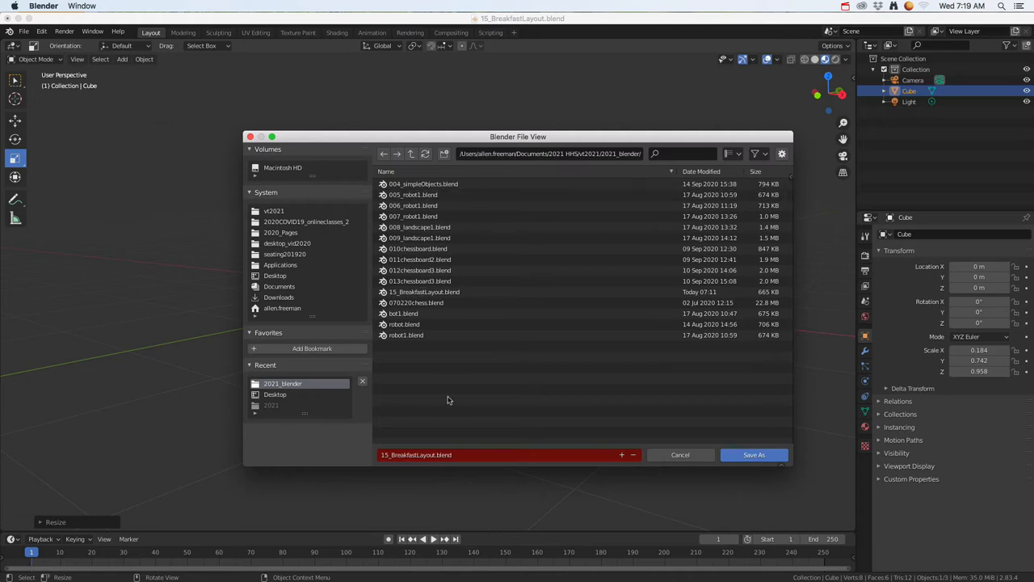
{"action": "left_click", "coordinate": [395, 456]}
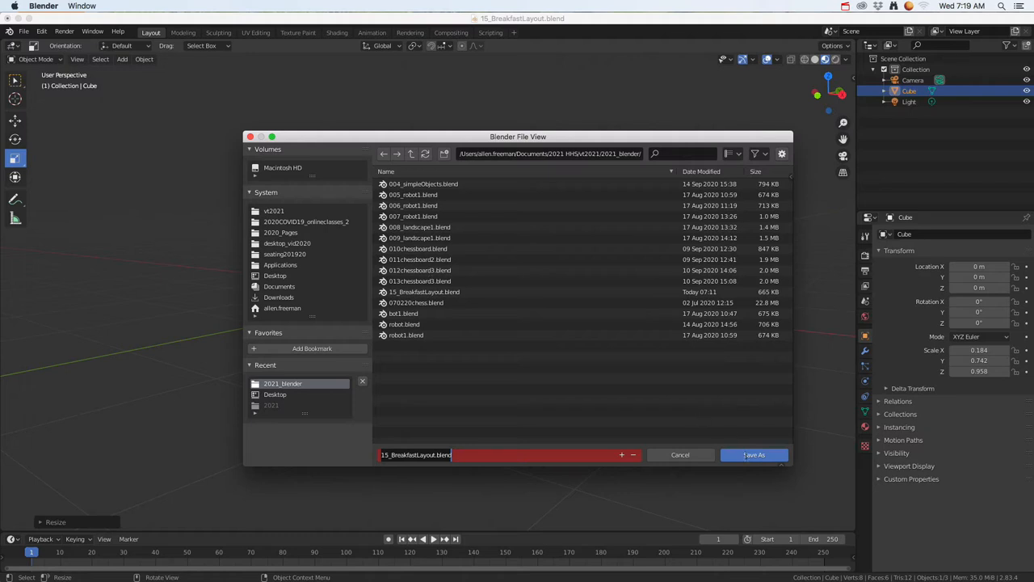
{"action": "left_click", "coordinate": [744, 455]}
{"action": "left_click", "coordinate": [744, 455]}
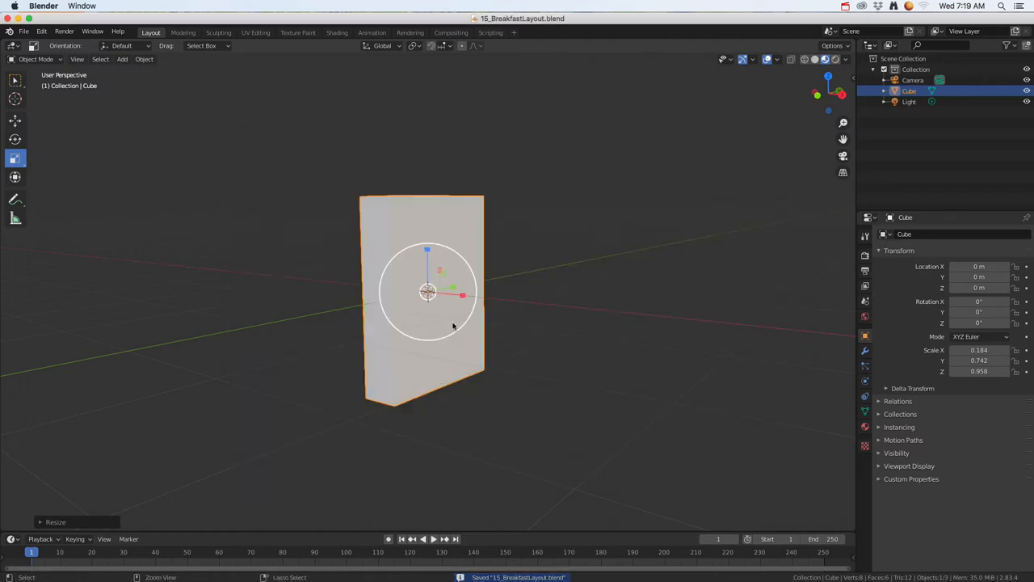
Step: Verify in Finder that the saved blend file shares its folder with cereal band.jpg, and return to the box in Blender
{"action": "key", "text": "super+Tab"}
{"action": "left_click", "coordinate": [655, 406]}
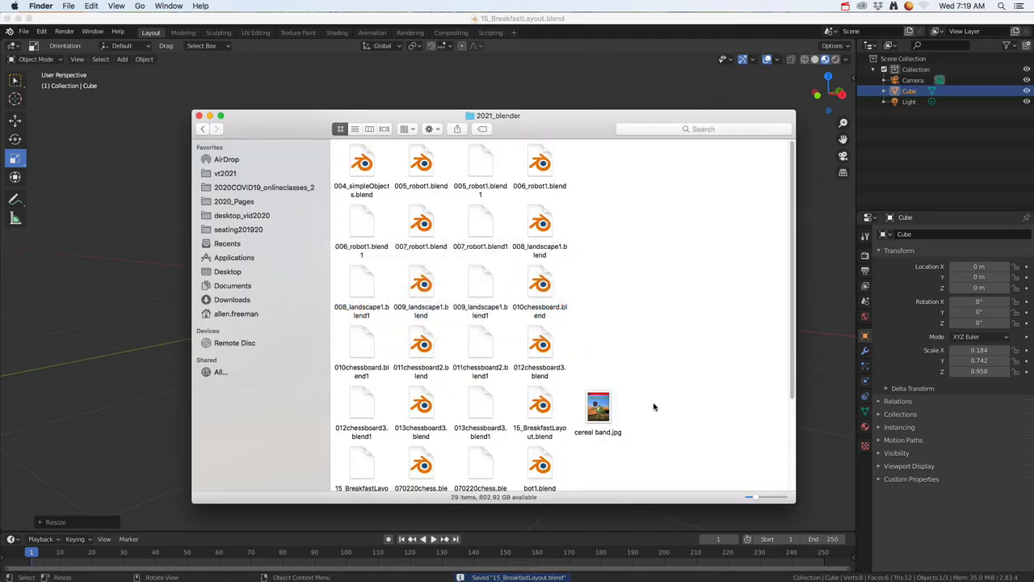
{"action": "left_click", "coordinate": [549, 407]}
{"action": "left_click", "coordinate": [597, 404]}
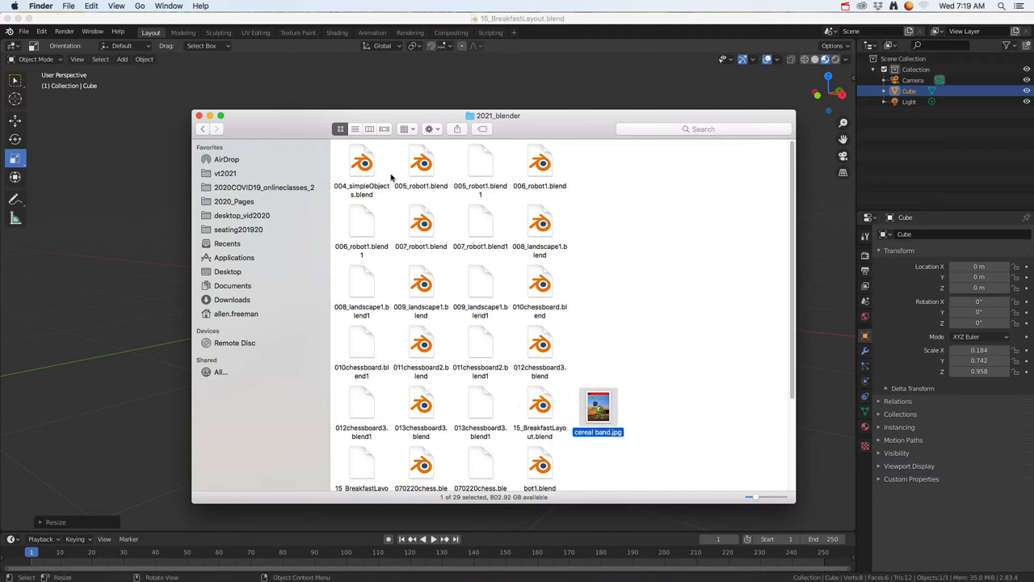
{"action": "left_click", "coordinate": [314, 23]}
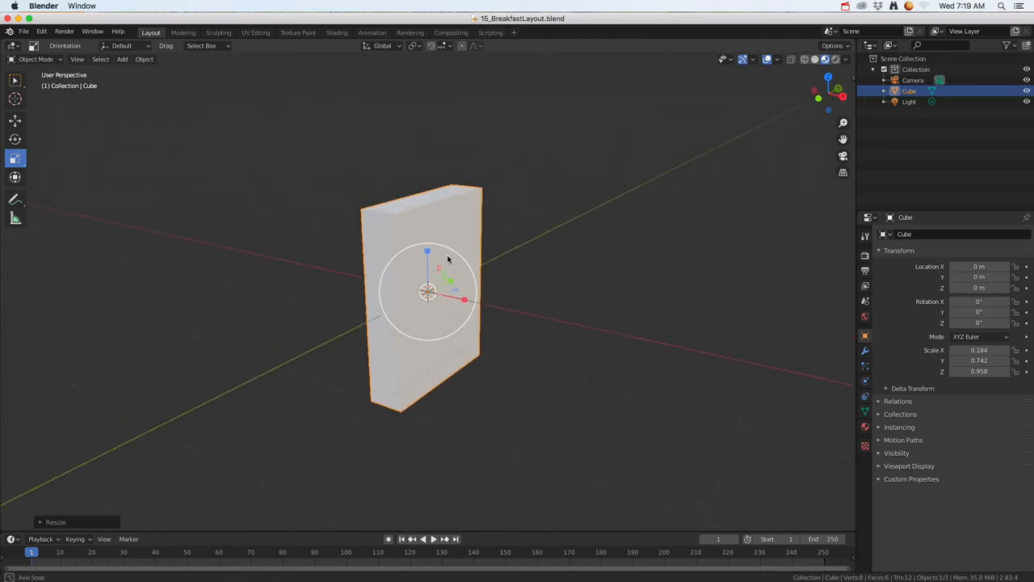
{"action": "middle_click_drag", "start_coordinate": [449, 259], "coordinate": [450, 272]}
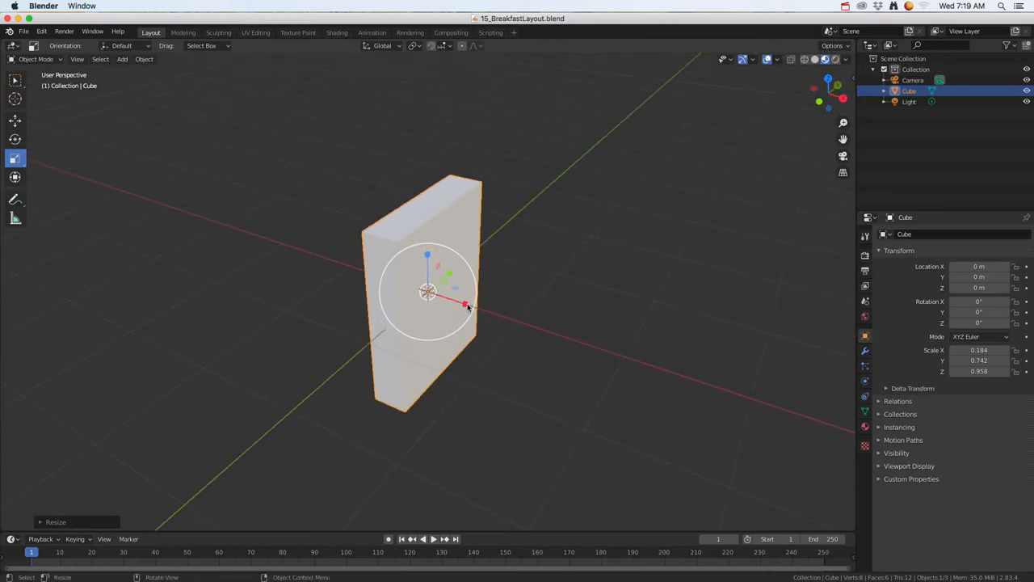
Step: Scale the box along X to about 0.194 and show its material properties
{"action": "left_click_drag", "start_coordinate": [465, 306], "coordinate": [475, 304]}
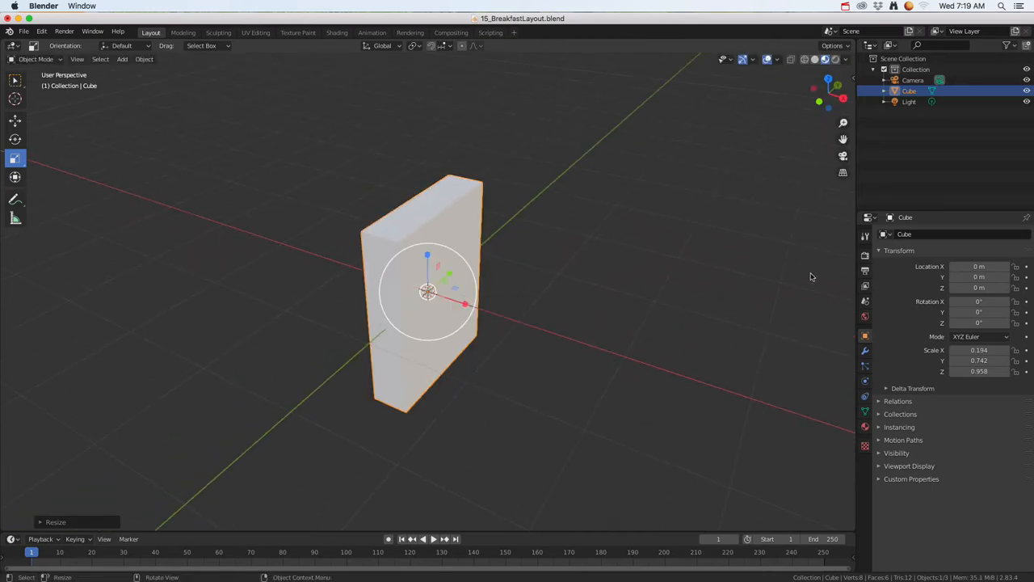
{"action": "left_click", "coordinate": [865, 426]}
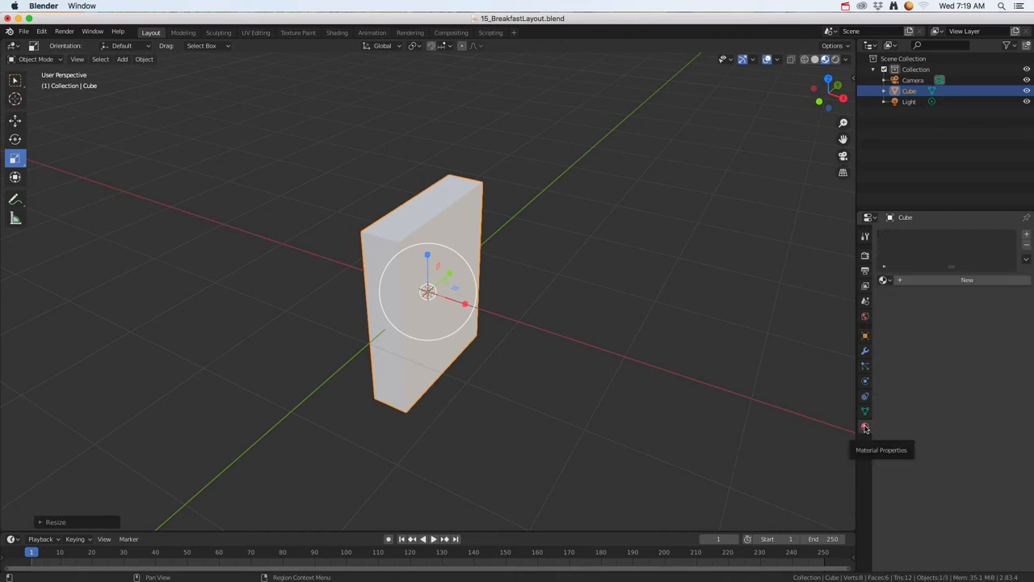
Step: Compare the Solid, Material Preview and Rendered viewport shading on the box, ending in Material Preview
{"action": "left_click", "coordinate": [815, 60]}
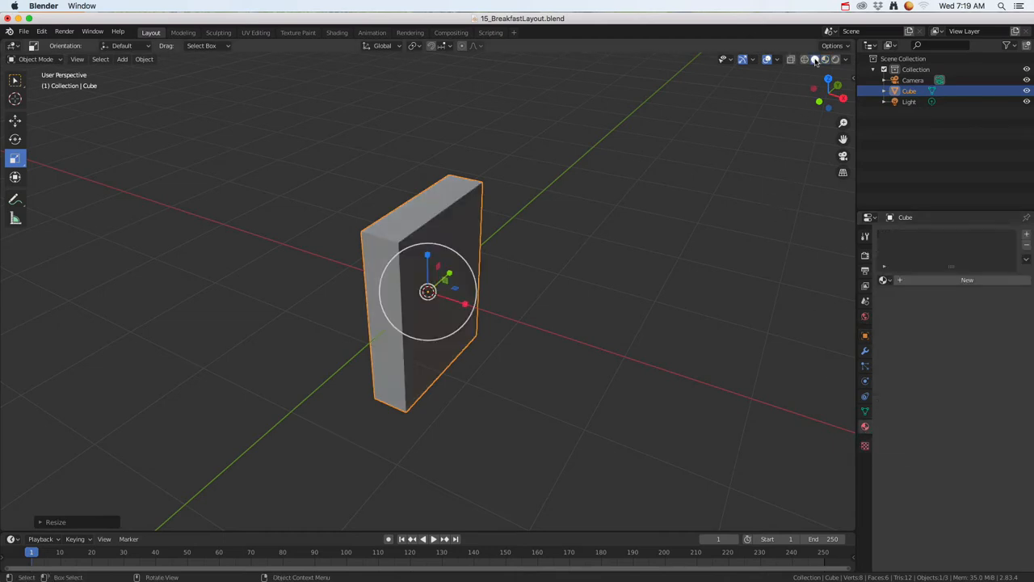
{"action": "left_click", "coordinate": [824, 60]}
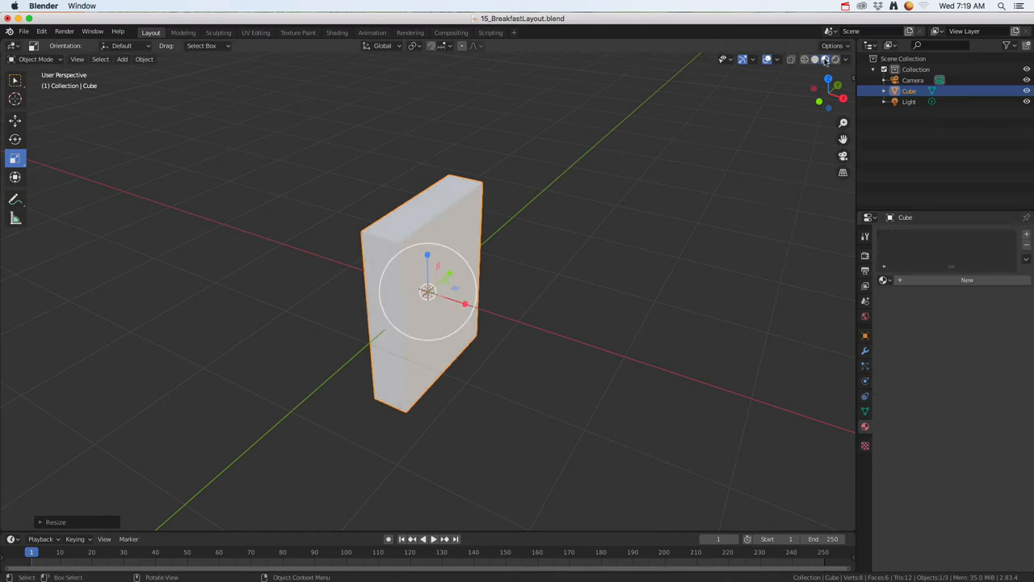
{"action": "left_click", "coordinate": [835, 60]}
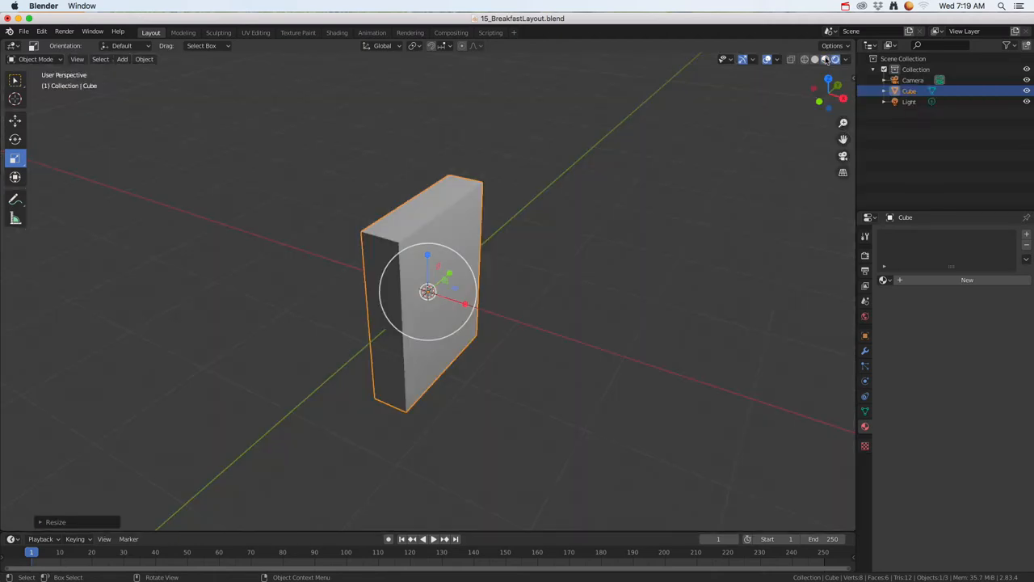
{"action": "left_click", "coordinate": [824, 60]}
{"action": "key", "text": "z"}
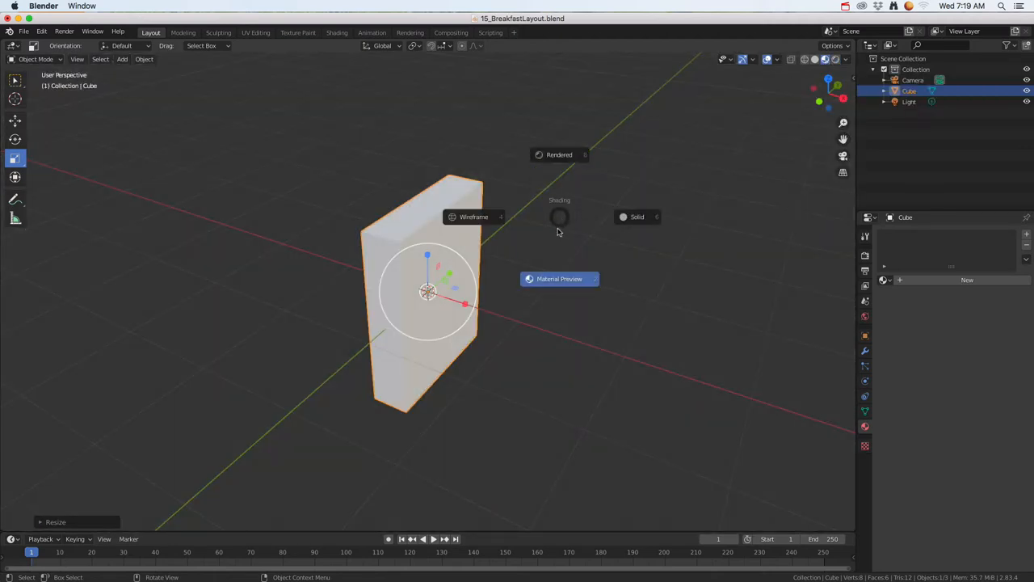
{"action": "left_click", "coordinate": [576, 280]}
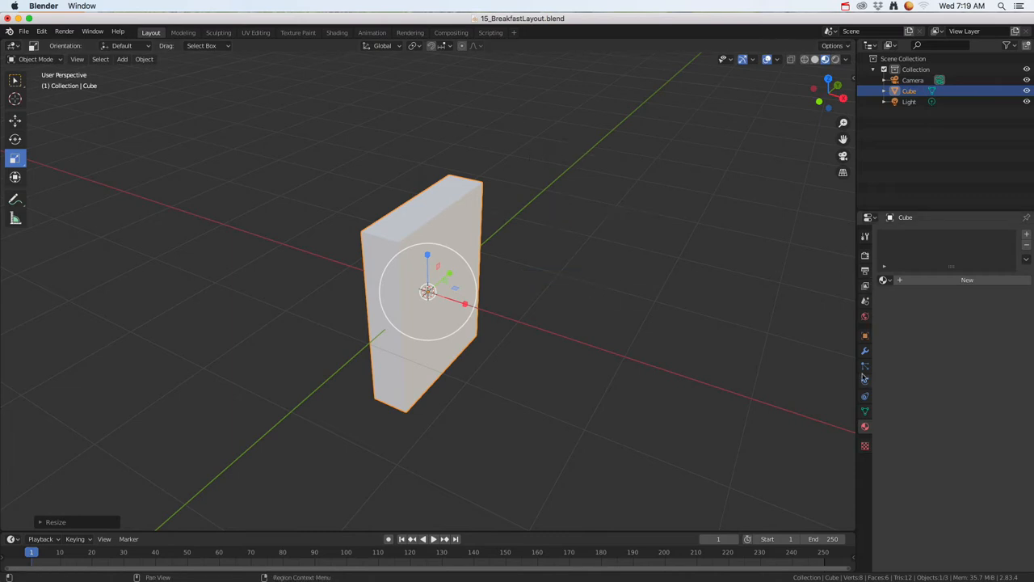
Step: Create a new material on the box with a red base color (H 0.009, S 0.694, V 0.906) and name it box
{"action": "left_click", "coordinate": [933, 280]}
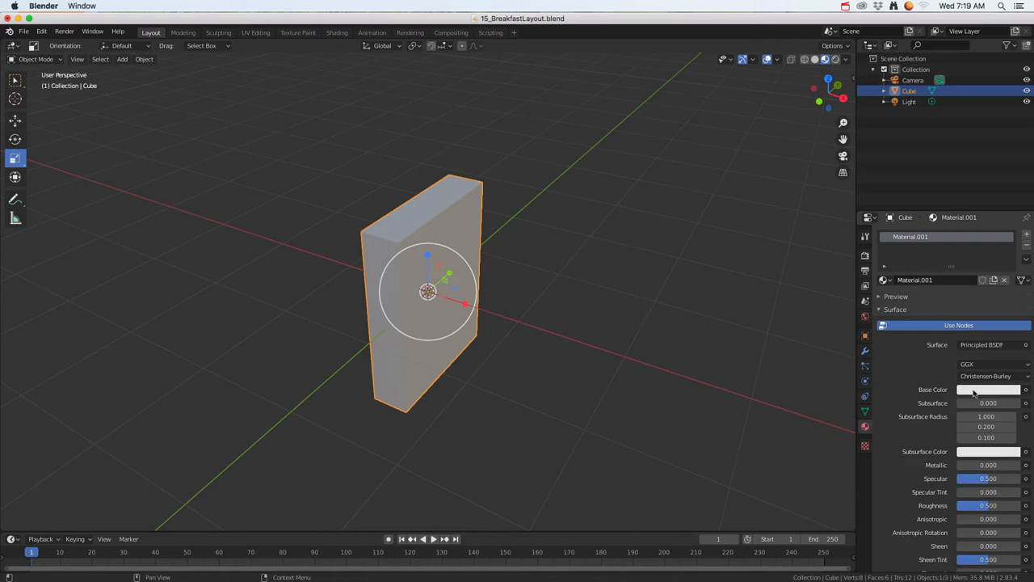
{"action": "left_click", "coordinate": [970, 391]}
{"action": "left_click", "coordinate": [963, 304]}
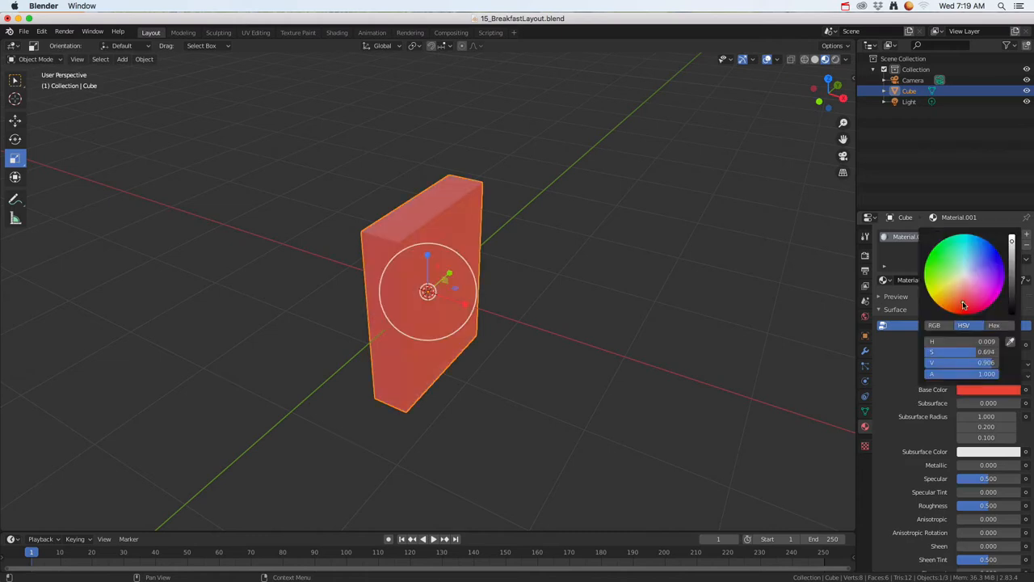
{"action": "double_click", "coordinate": [906, 238]}
{"action": "type", "text": "box"}
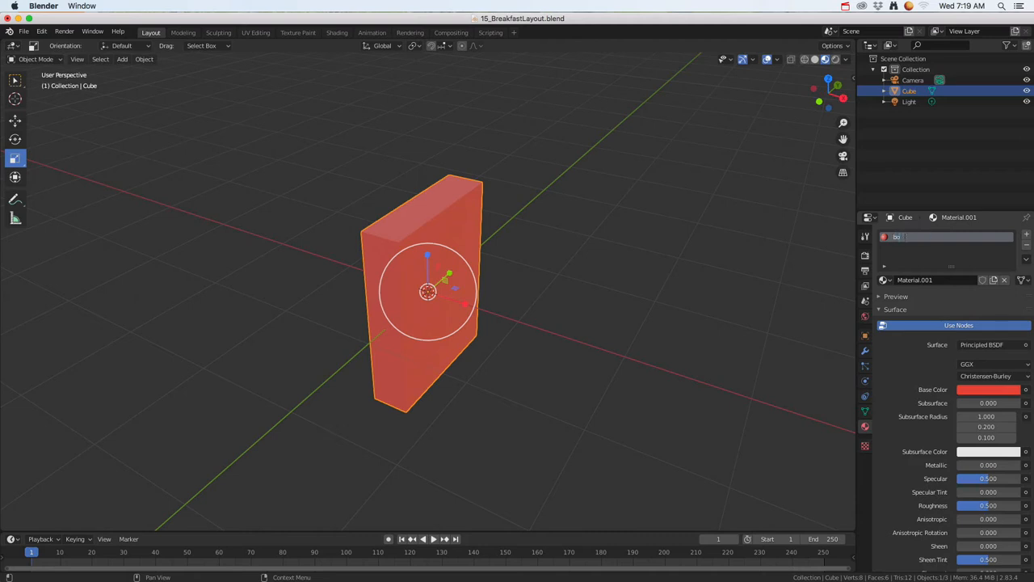
{"action": "key", "text": "Return"}
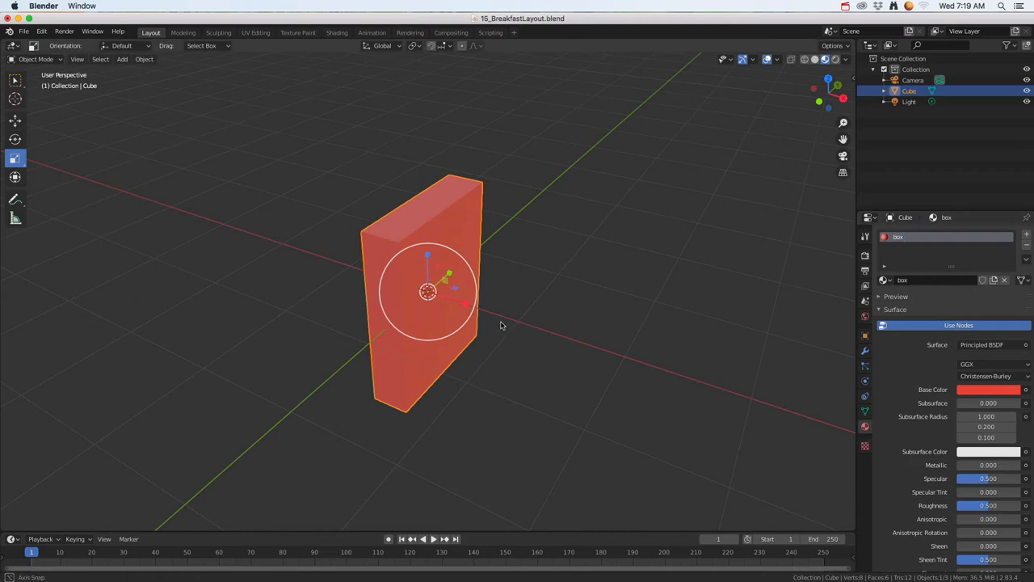
Step: Add a second material to the box, name it cover and give it a bright green base color
{"action": "middle_click_drag", "start_coordinate": [504, 321], "coordinate": [720, 295]}
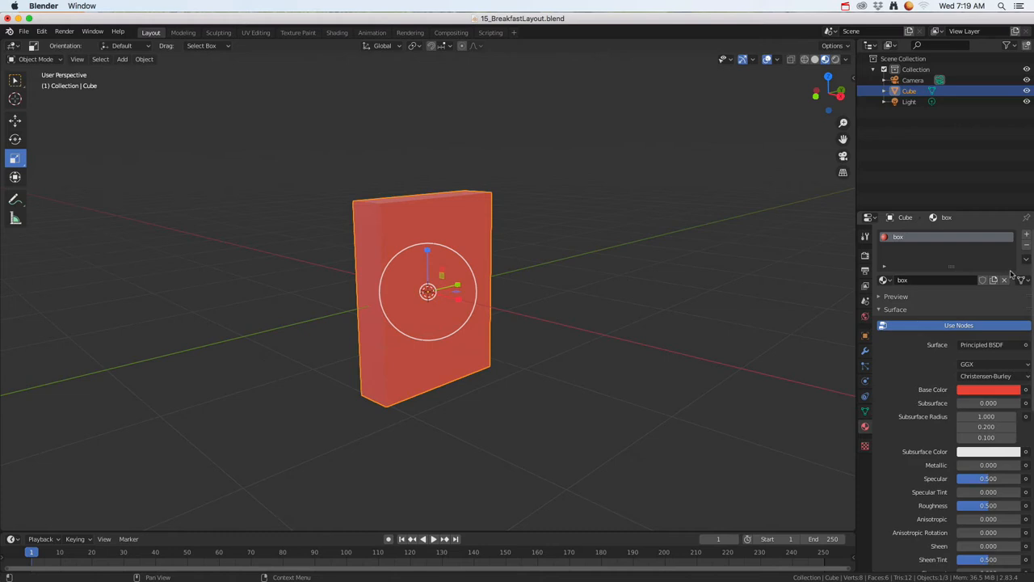
{"action": "left_click", "coordinate": [1027, 235]}
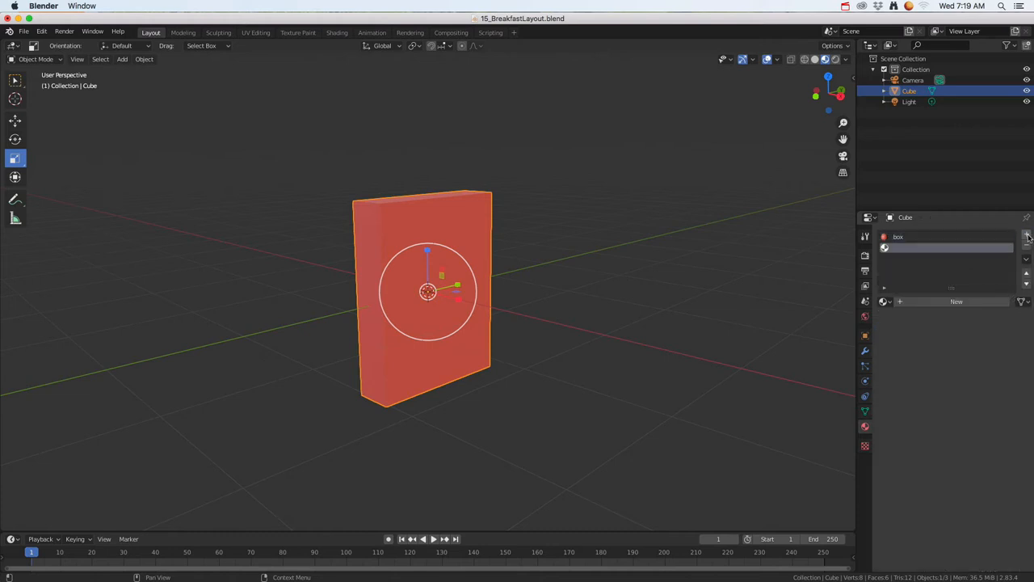
{"action": "left_click", "coordinate": [923, 301]}
{"action": "double_click", "coordinate": [905, 247]}
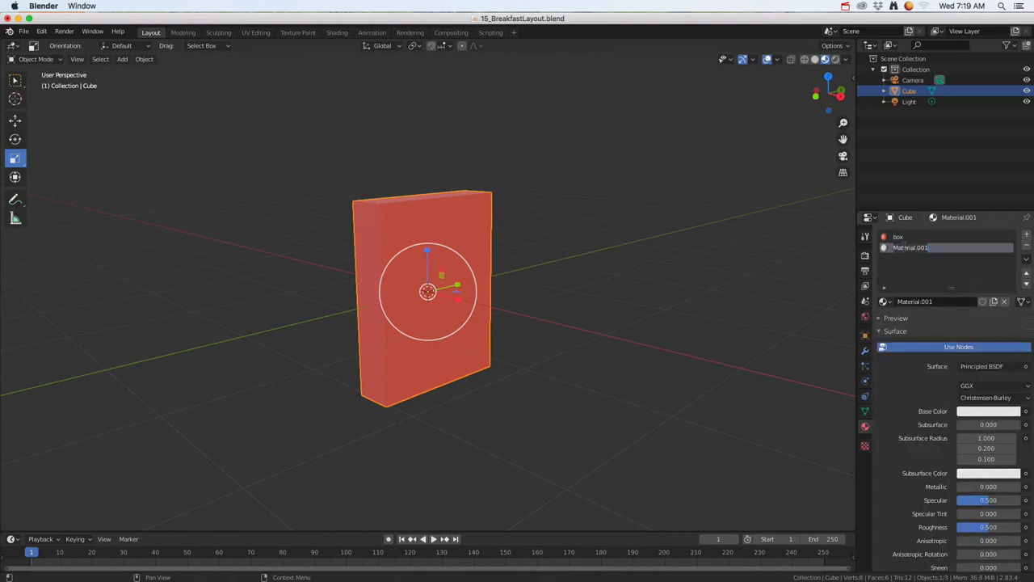
{"action": "type", "text": "cover"}
{"action": "key", "text": "Return"}
{"action": "left_click", "coordinate": [976, 414]}
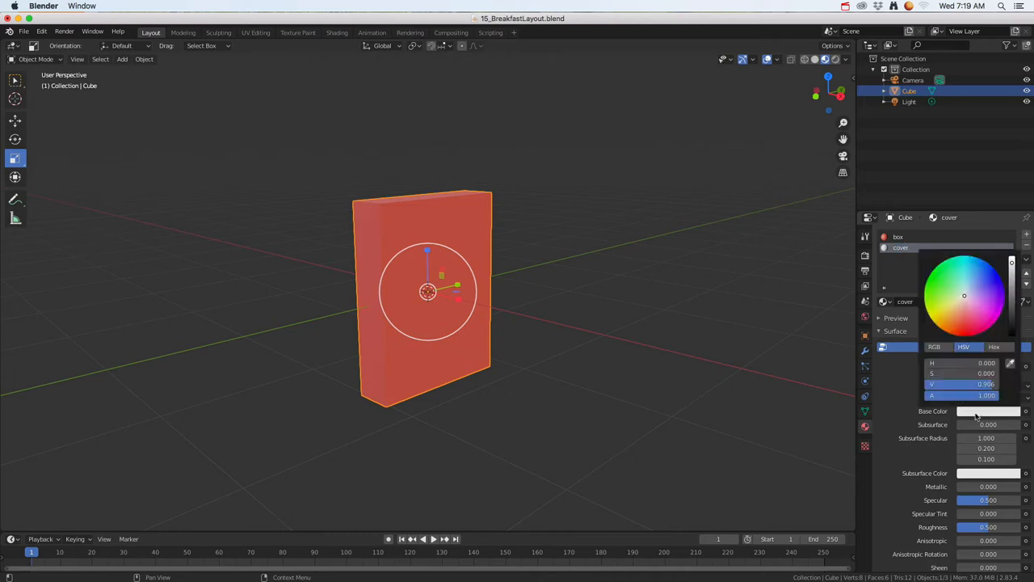
{"action": "left_click", "coordinate": [941, 290]}
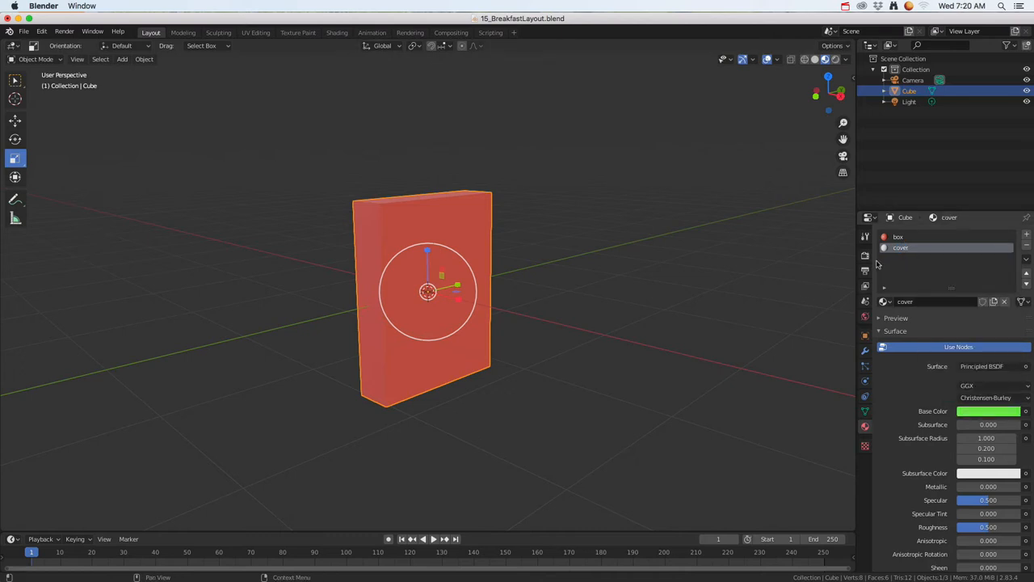
Step: In Edit Mode with face selection, assign the cover material to the box's large front face
{"action": "middle_click_drag", "start_coordinate": [406, 281], "coordinate": [295, 218]}
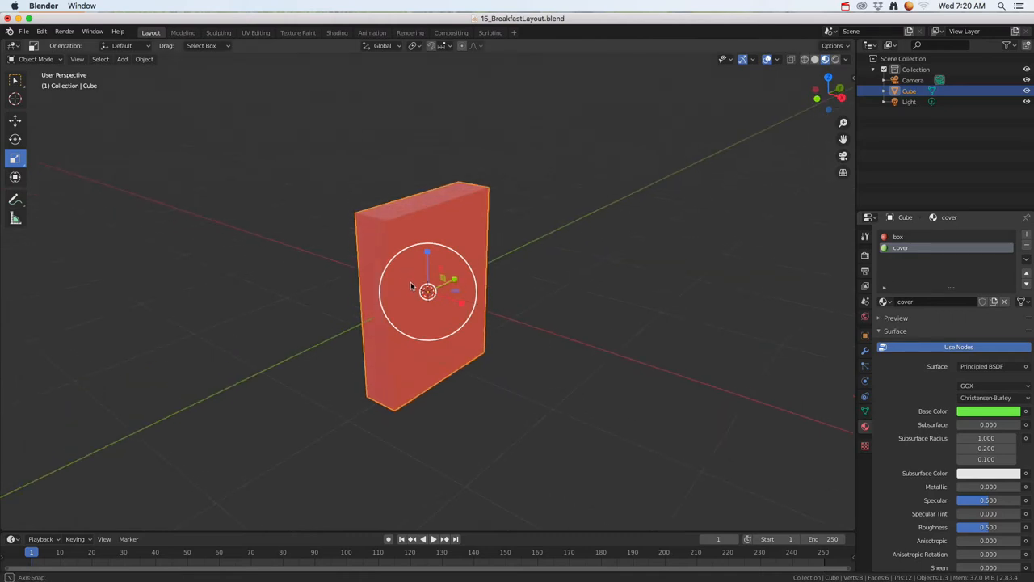
{"action": "left_click", "coordinate": [52, 60]}
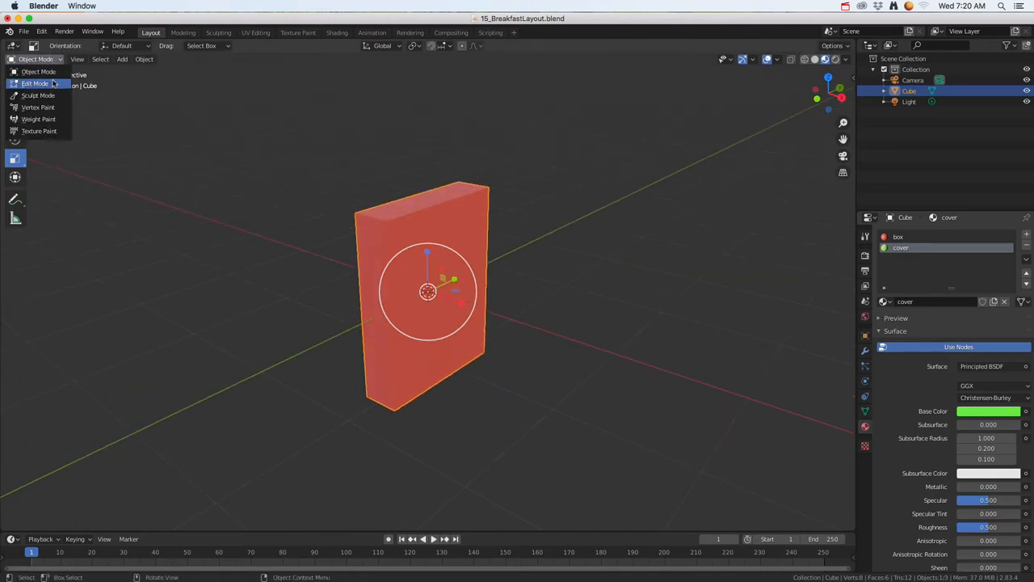
{"action": "left_click", "coordinate": [54, 84]}
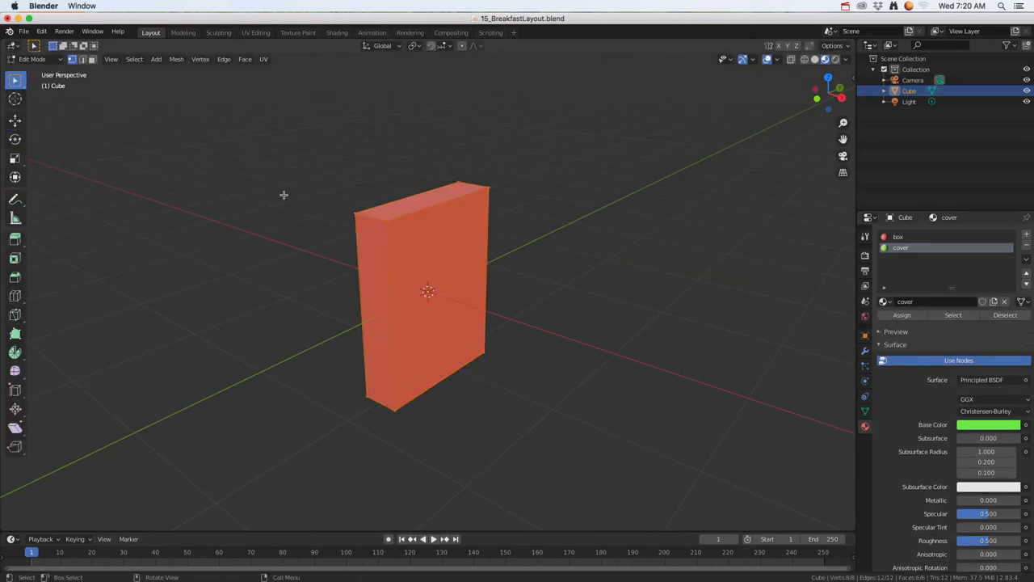
{"action": "left_click", "coordinate": [92, 59]}
{"action": "left_click", "coordinate": [419, 264]}
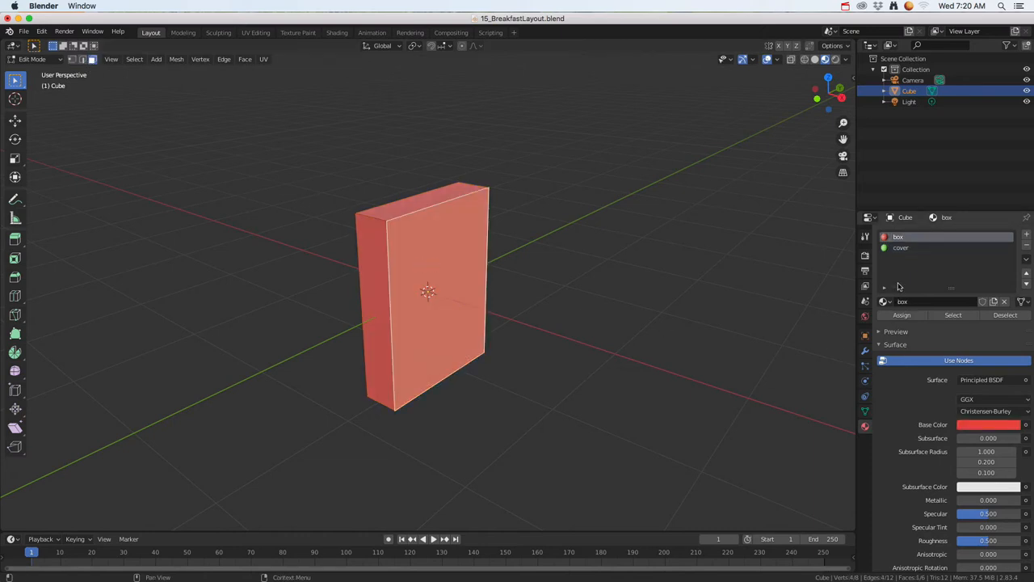
{"action": "left_click", "coordinate": [901, 249]}
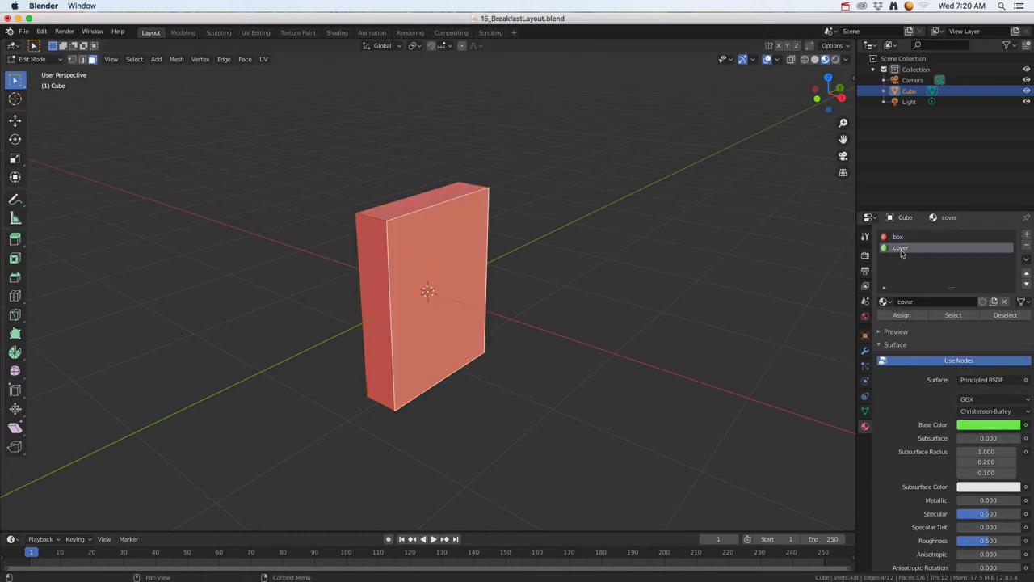
{"action": "left_click", "coordinate": [901, 315]}
Step: Use an Image Texture as the cover material's base color and load cereal band.jpg from the 2021_blender folder
{"action": "middle_click_drag", "start_coordinate": [484, 323], "coordinate": [409, 308]}
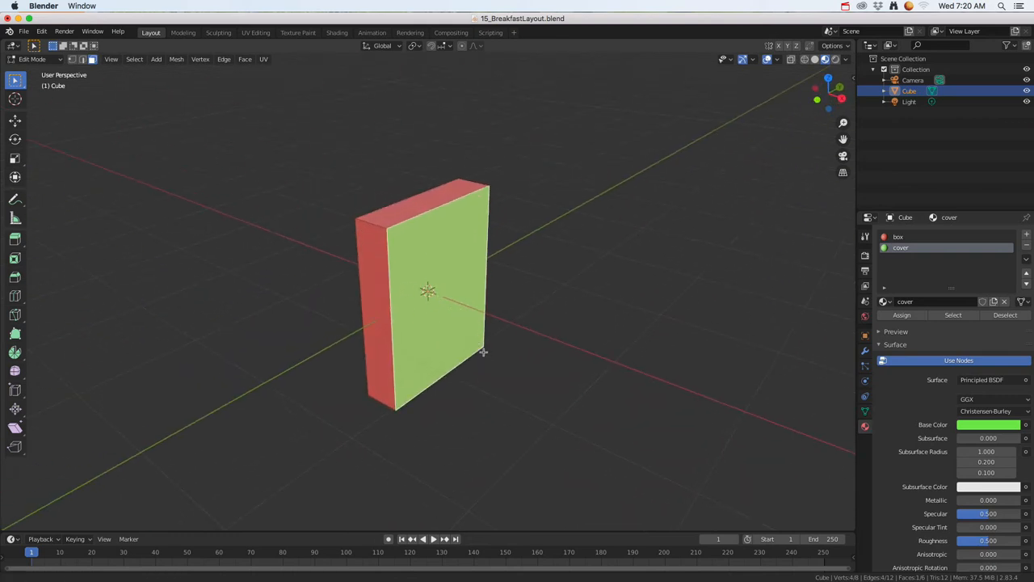
{"action": "mouse_move", "coordinate": [483, 352]}
{"action": "middle_mouse_down", "text": "shift"}
{"action": "mouse_move", "coordinate": [487, 337]}
{"action": "mouse_move", "coordinate": [496, 345]}
{"action": "middle_mouse_up", "text": "shift"}
{"action": "scroll", "coordinate": [490, 339], "scroll_direction": "up", "scroll_amount": 2}
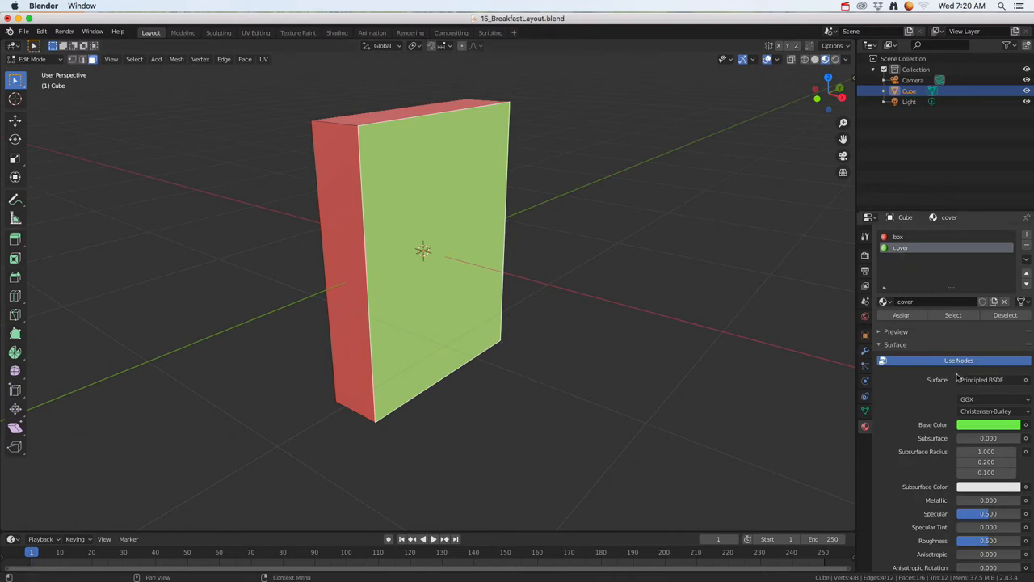
{"action": "left_click", "coordinate": [1027, 426]}
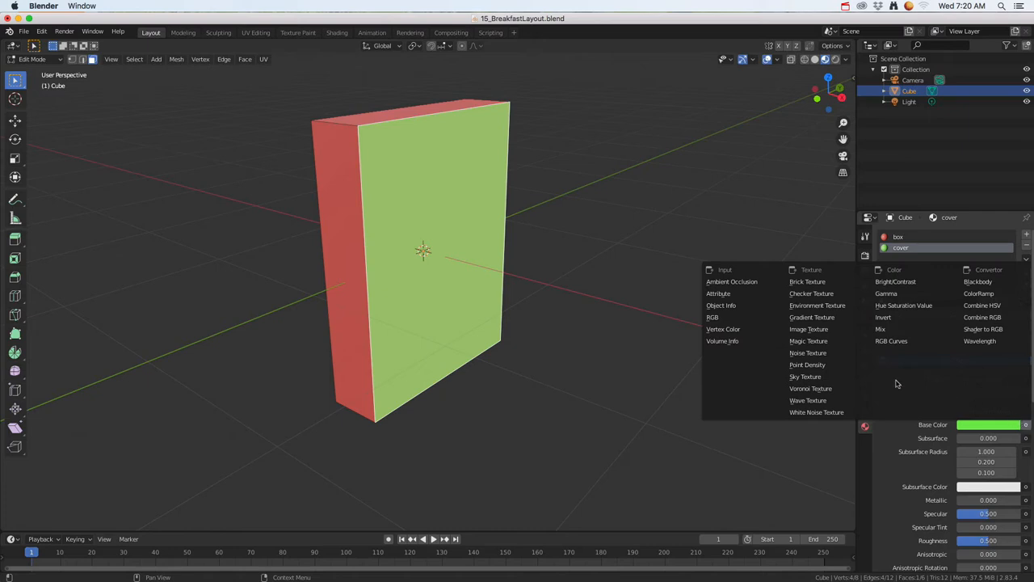
{"action": "left_click", "coordinate": [820, 331]}
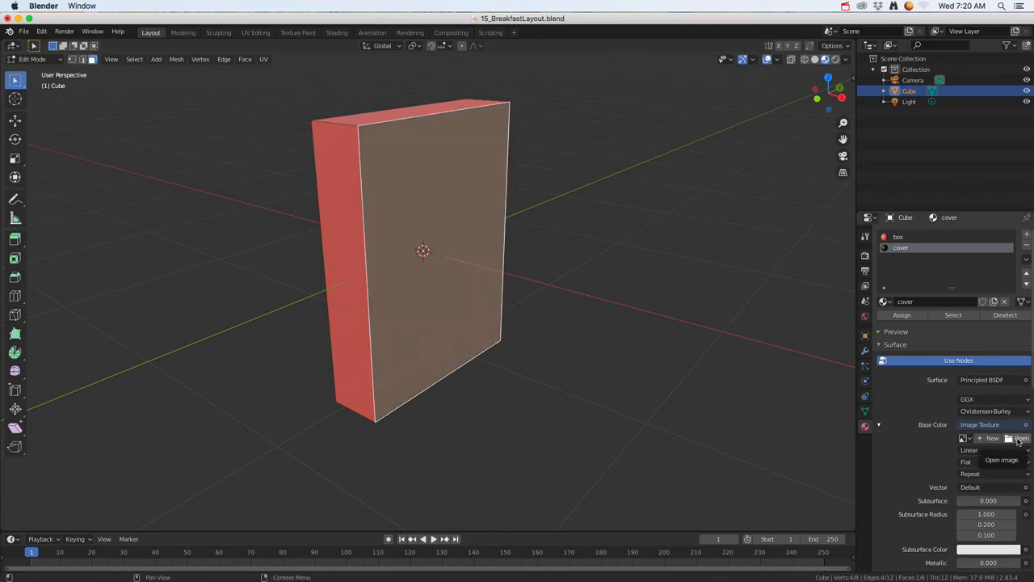
{"action": "left_click", "coordinate": [1018, 438]}
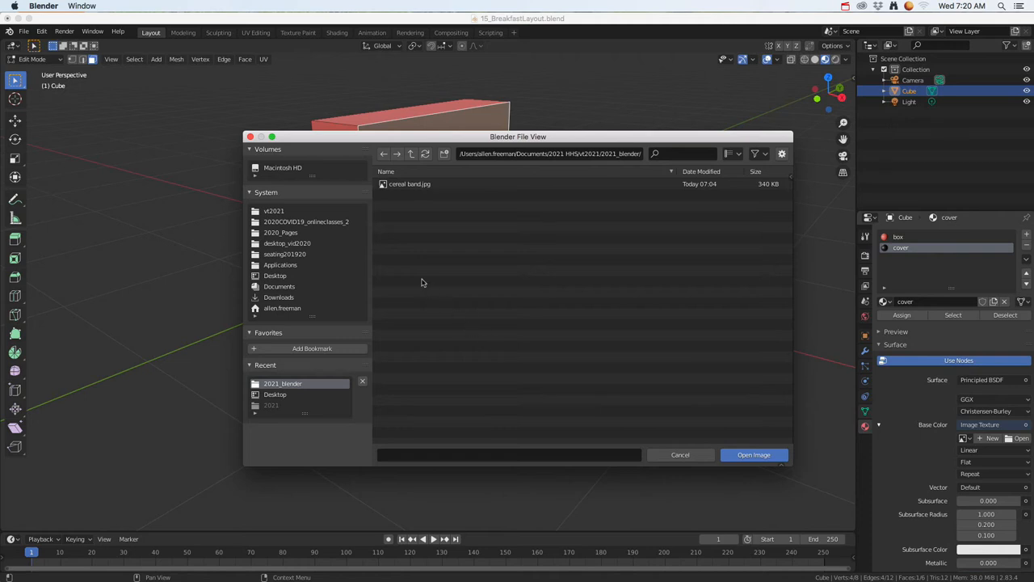
{"action": "left_click", "coordinate": [399, 185]}
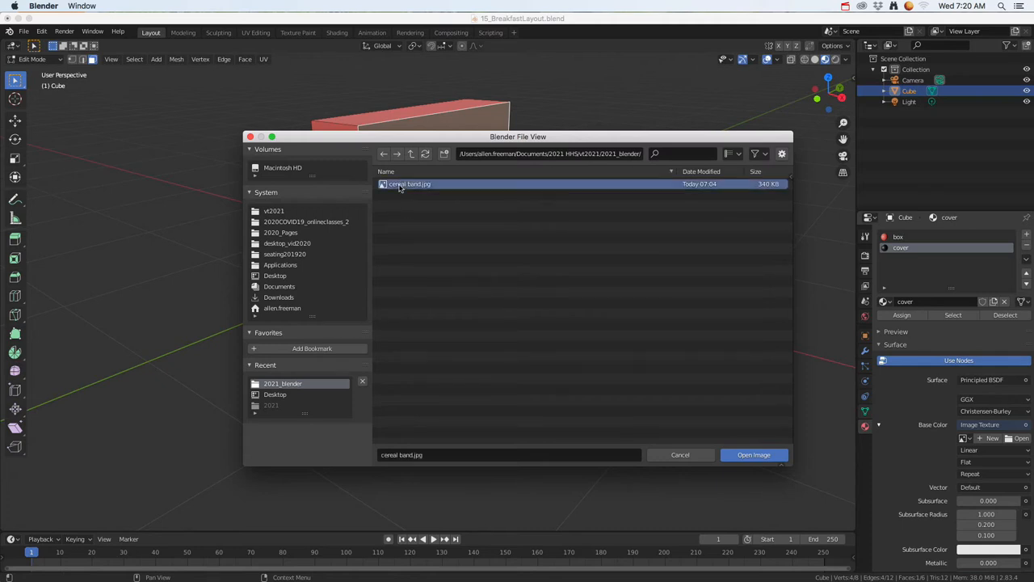
{"action": "left_click", "coordinate": [752, 454]}
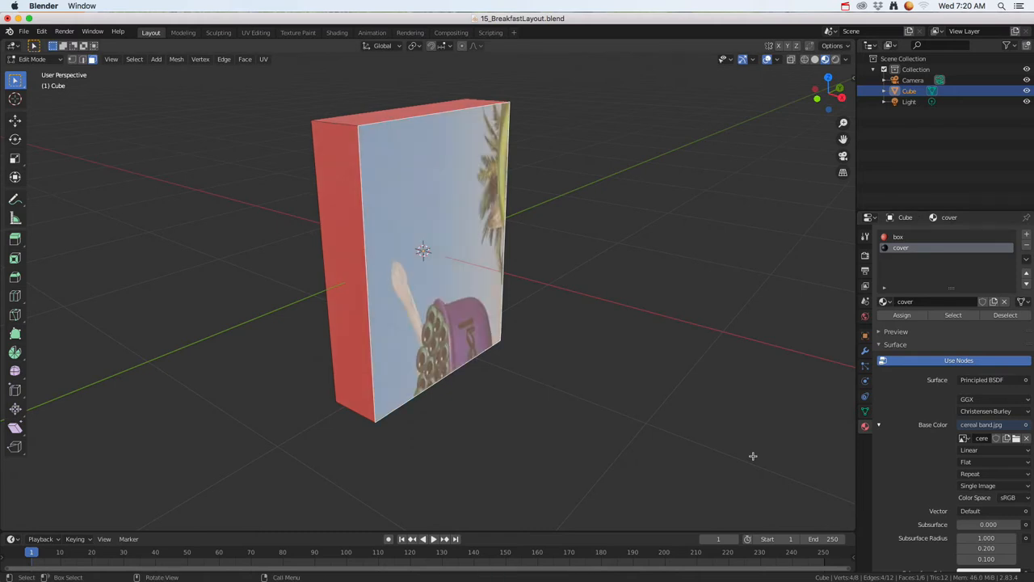
Step: Switch to the UV Editing workspace and show the box there in Material Preview shading beside the full cereal image
{"action": "mouse_move", "coordinate": [569, 357]}
{"action": "middle_mouse_down", "text": "alt"}
{"action": "mouse_move", "coordinate": [481, 330]}
{"action": "mouse_move", "coordinate": [552, 355]}
{"action": "middle_mouse_up", "text": "alt"}
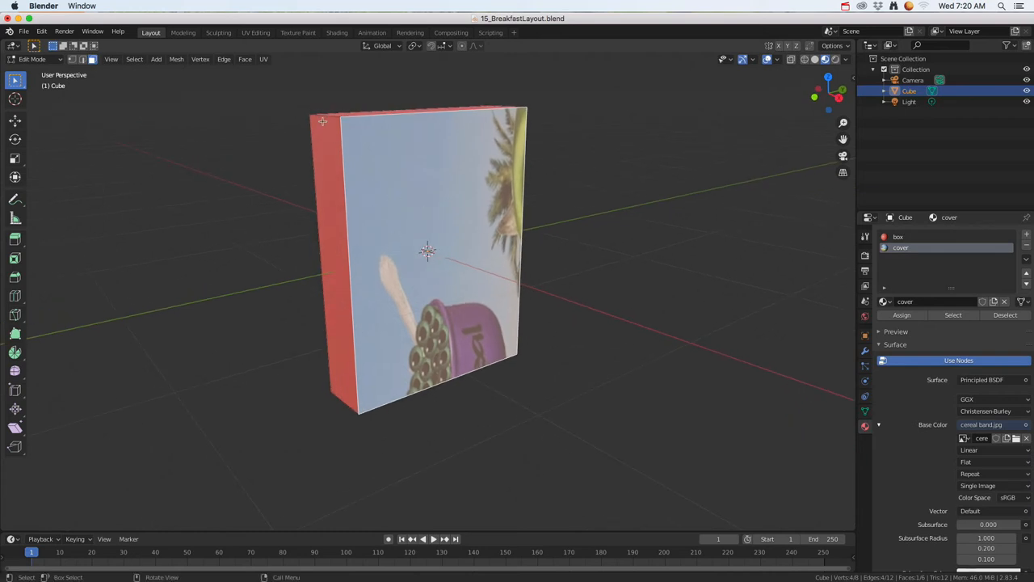
{"action": "left_click", "coordinate": [256, 32]}
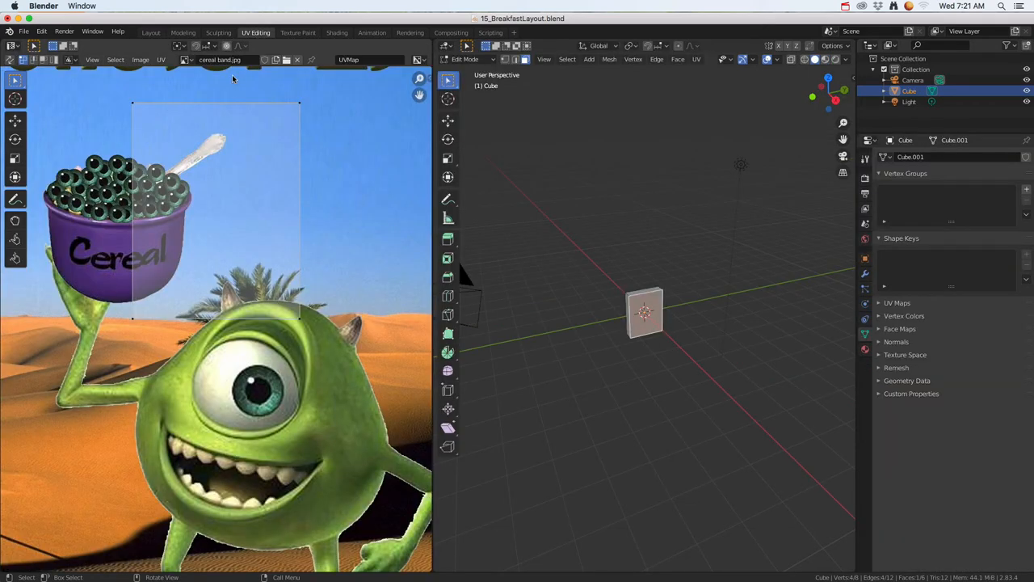
{"action": "scroll", "coordinate": [682, 340], "scroll_direction": "up", "scroll_amount": 6}
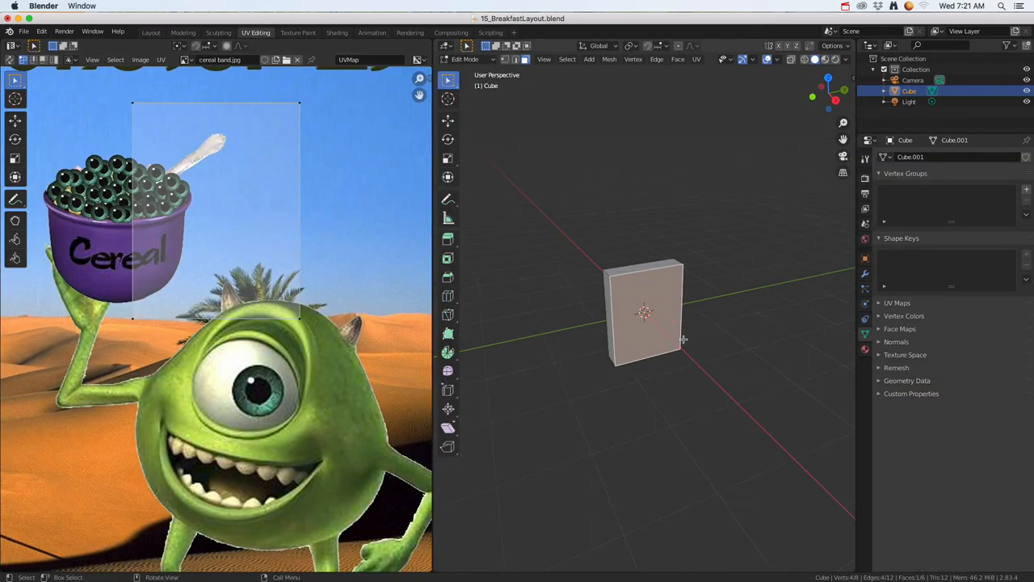
{"action": "left_click", "coordinate": [825, 59]}
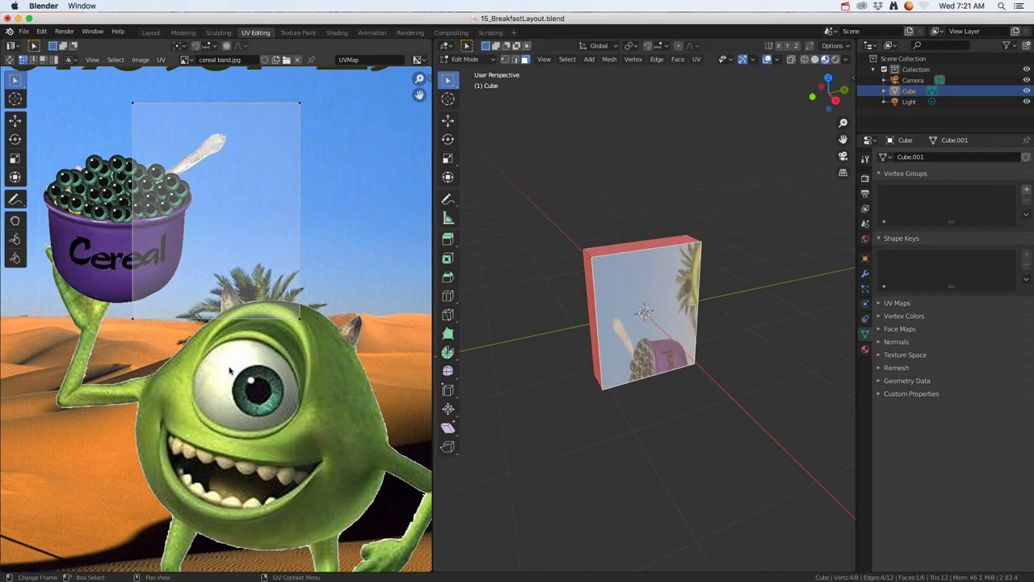
{"action": "scroll", "coordinate": [187, 327], "scroll_direction": "down", "scroll_amount": 2}
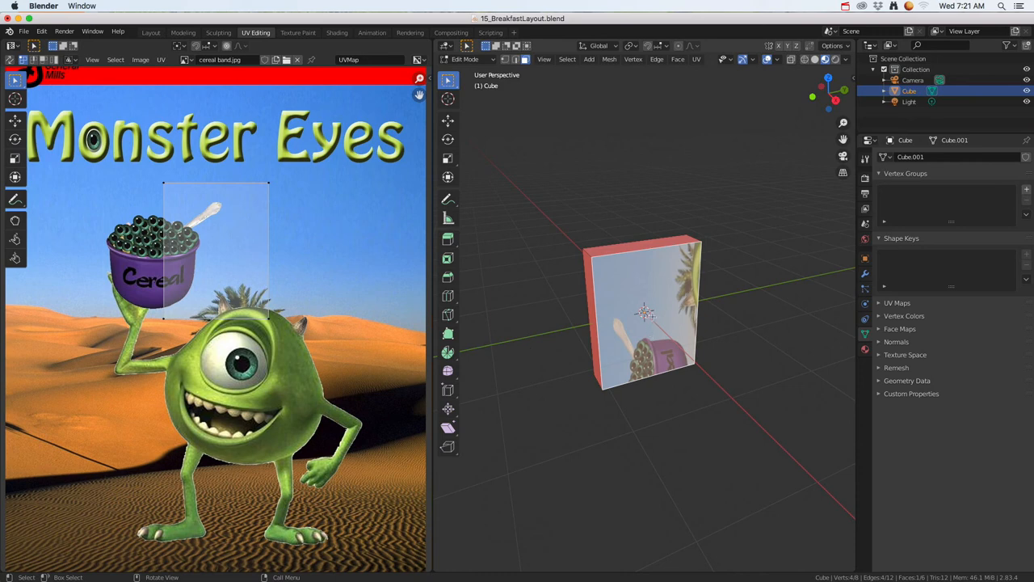
Step: Reselect the box's large front face and unwrap it onto the cereal band.jpg image
{"action": "left_click", "coordinate": [591, 309]}
{"action": "left_click", "coordinate": [651, 299]}
{"action": "left_click", "coordinate": [696, 59]}
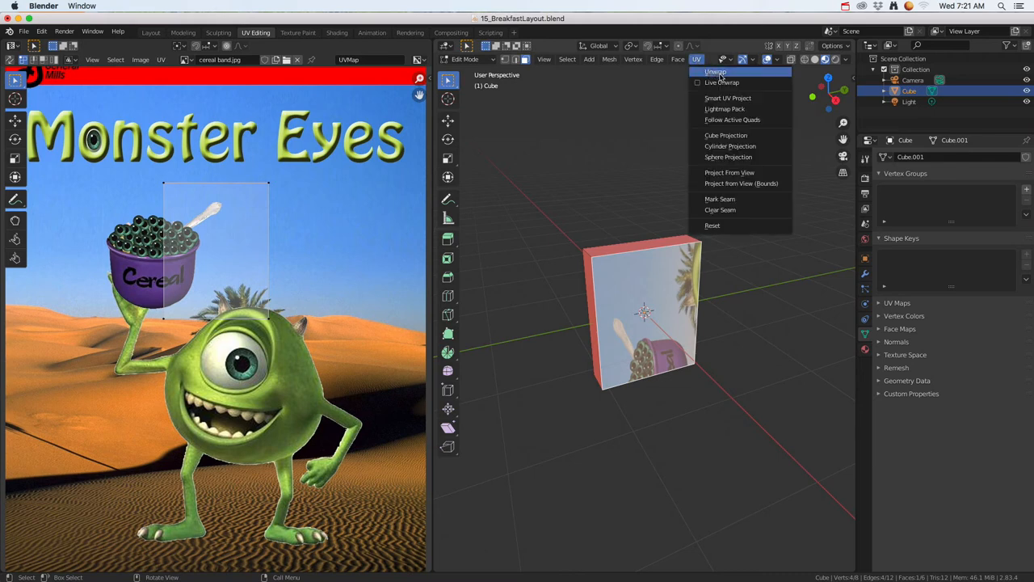
{"action": "left_click", "coordinate": [719, 72]}
{"action": "key", "text": "super+Tab"}
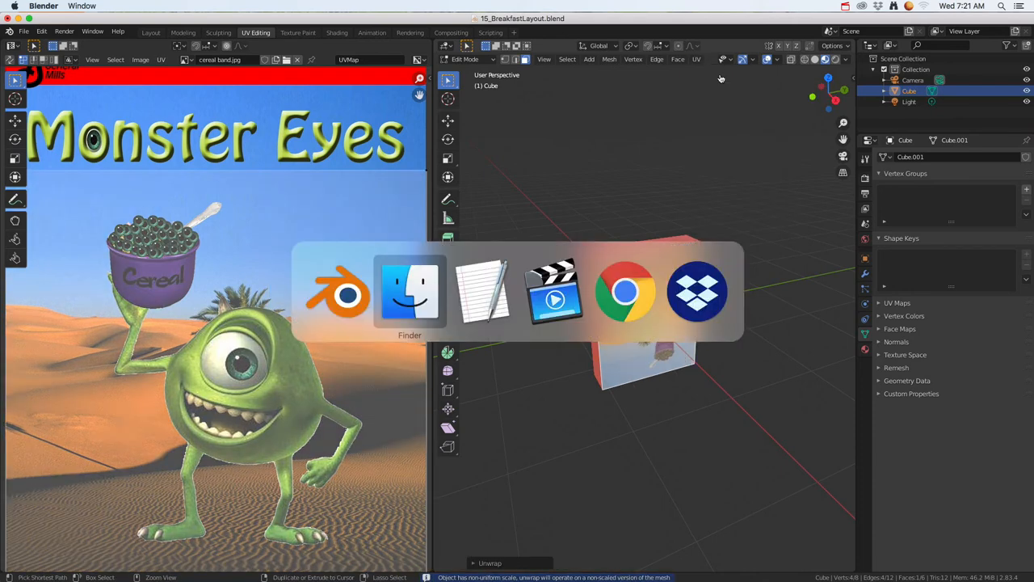
{"action": "key", "text": "super+Tab"}
{"action": "key", "text": "super+Tab"}
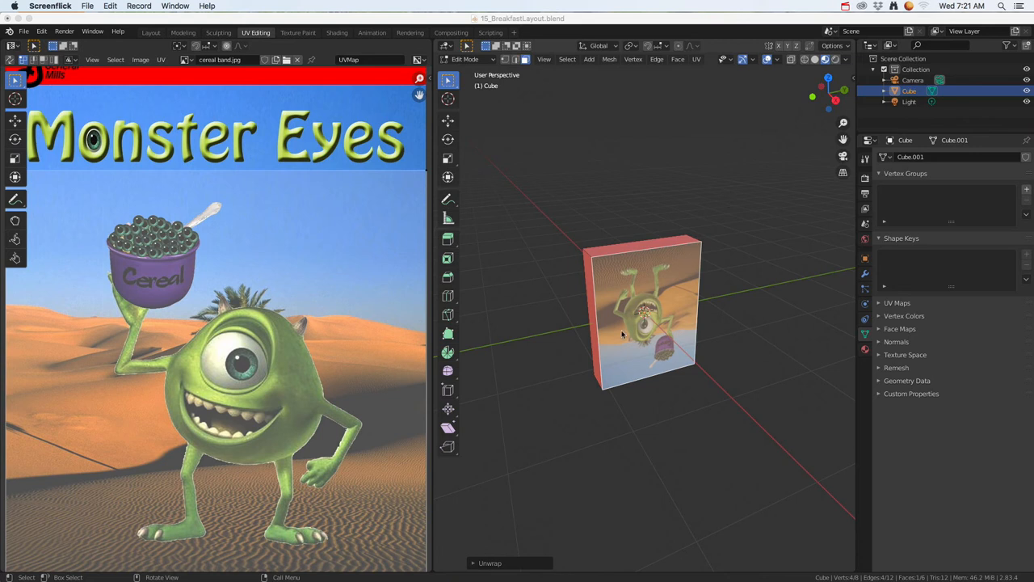
{"action": "left_click", "coordinate": [574, 272]}
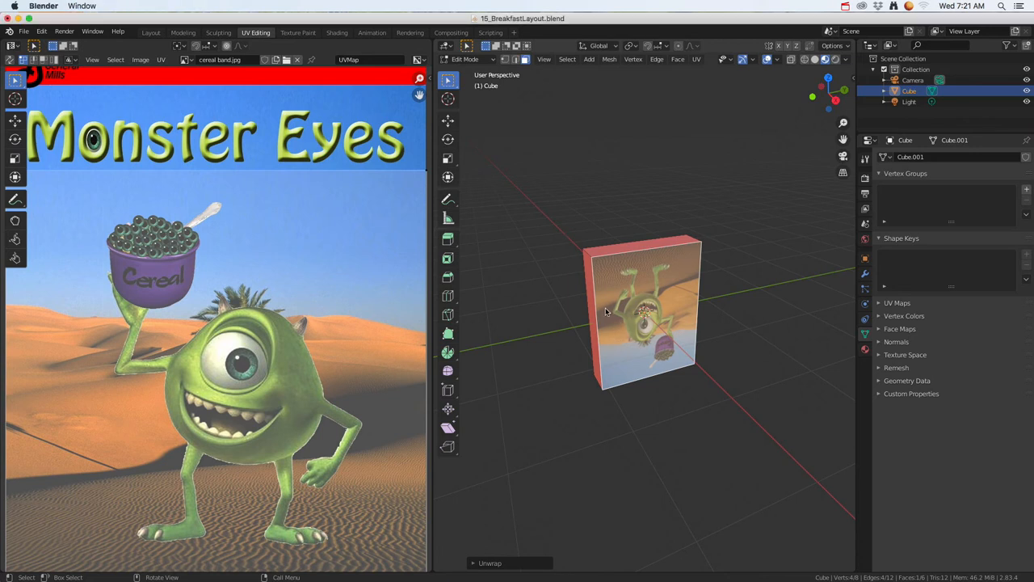
Step: Select all four UV corners of the front face and rotate them half a turn so the cereal artwork stands upright on the box
{"action": "middle_click_drag", "start_coordinate": [608, 312], "coordinate": [758, 316]}
{"action": "scroll", "coordinate": [271, 321], "scroll_direction": "down", "scroll_amount": 3}
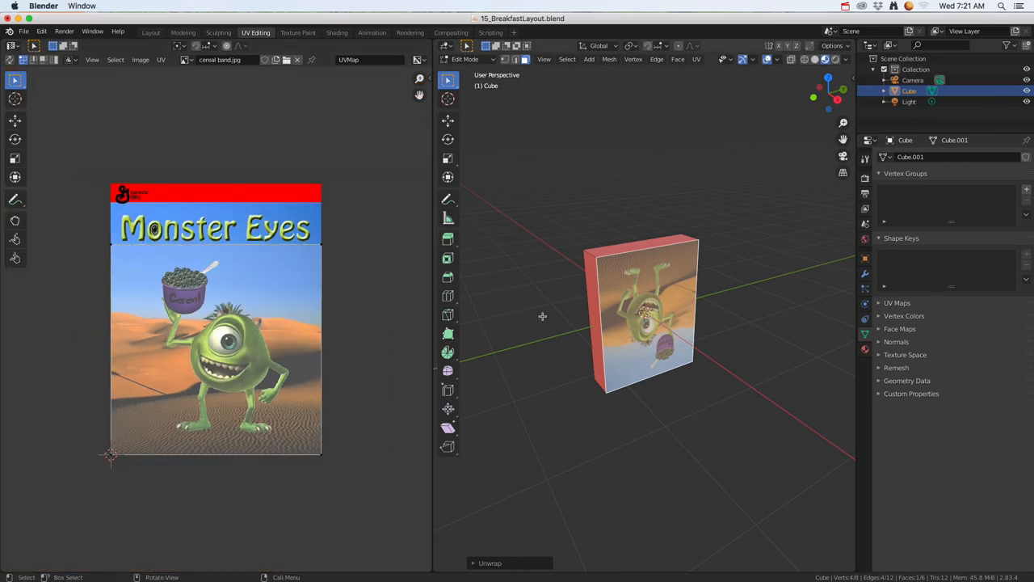
{"action": "left_click", "coordinate": [112, 245]}
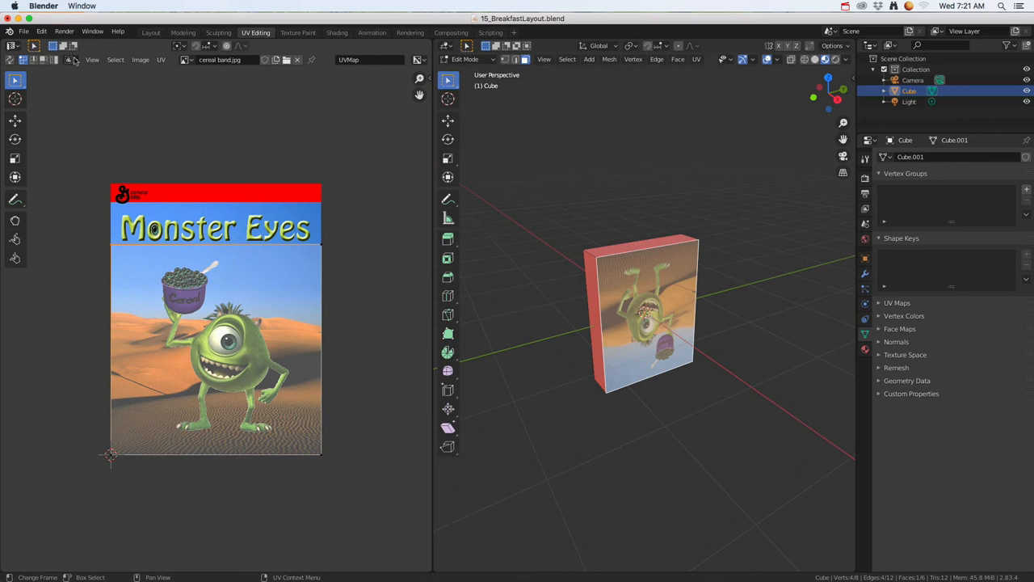
{"action": "key", "text": "3"}
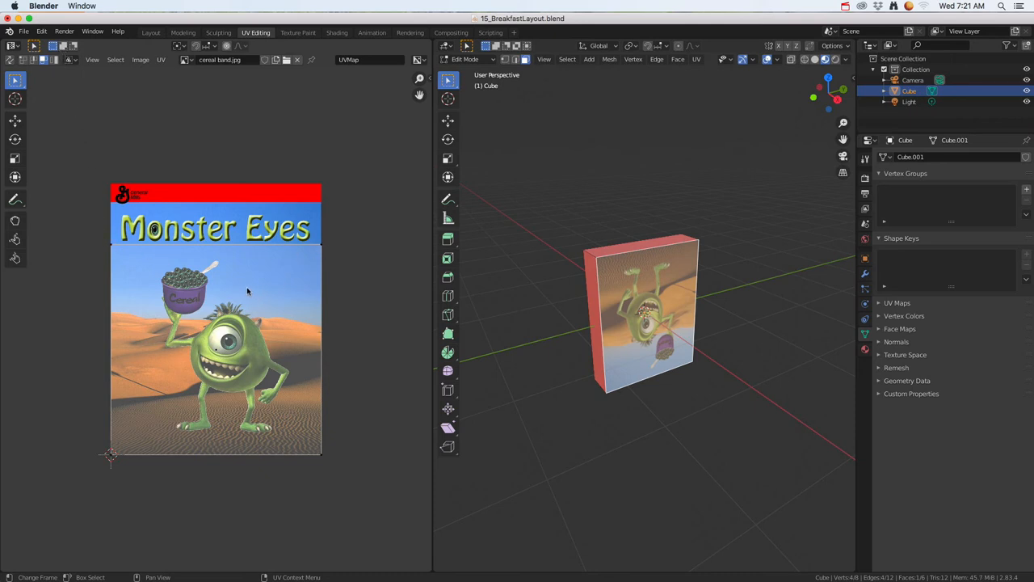
{"action": "key", "text": "1"}
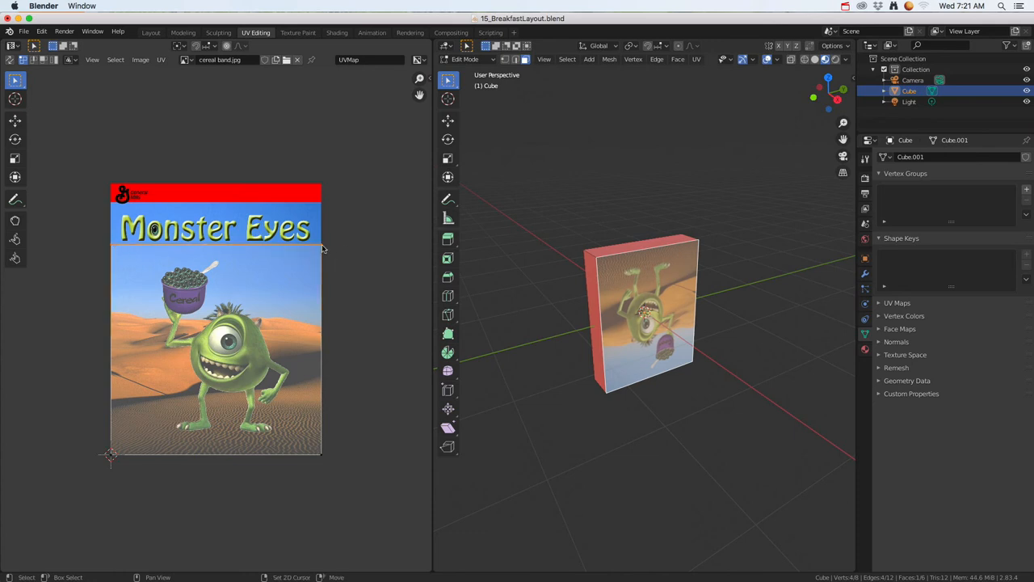
{"action": "left_click", "coordinate": [322, 454], "text": "shift"}
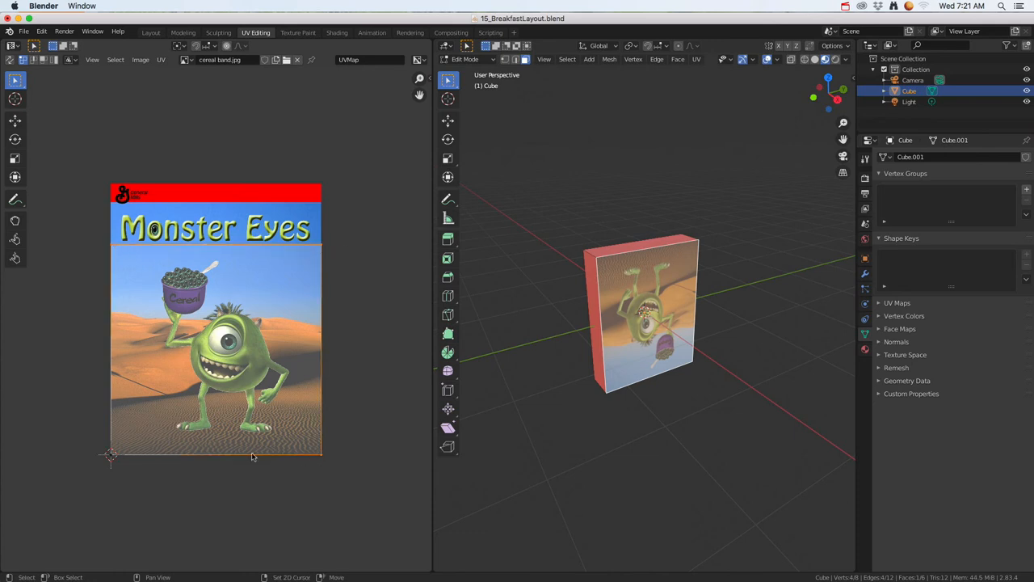
{"action": "left_click", "coordinate": [111, 454], "text": "shift"}
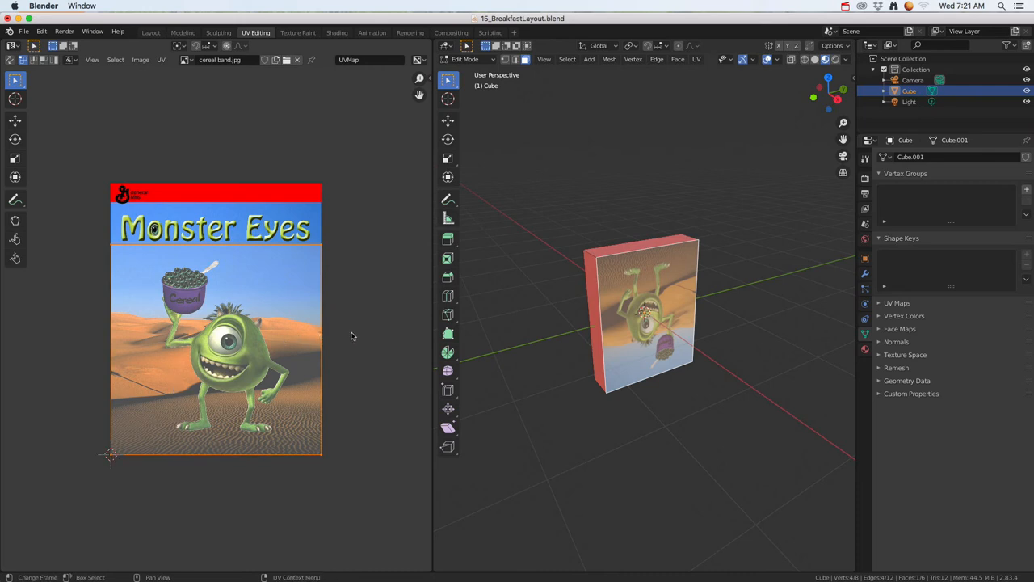
{"action": "key", "text": "r"}
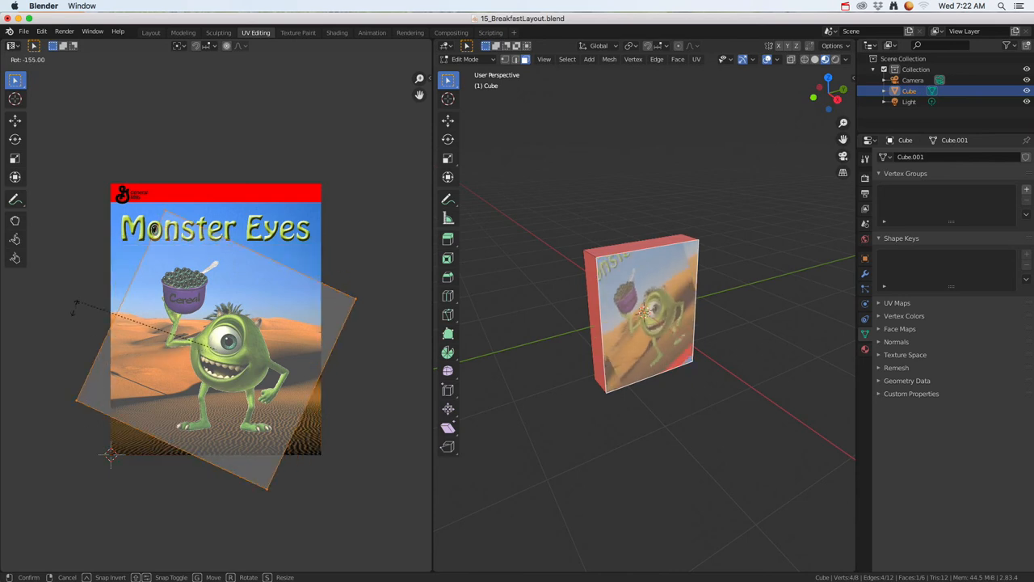
{"action": "left_click", "coordinate": [117, 366]}
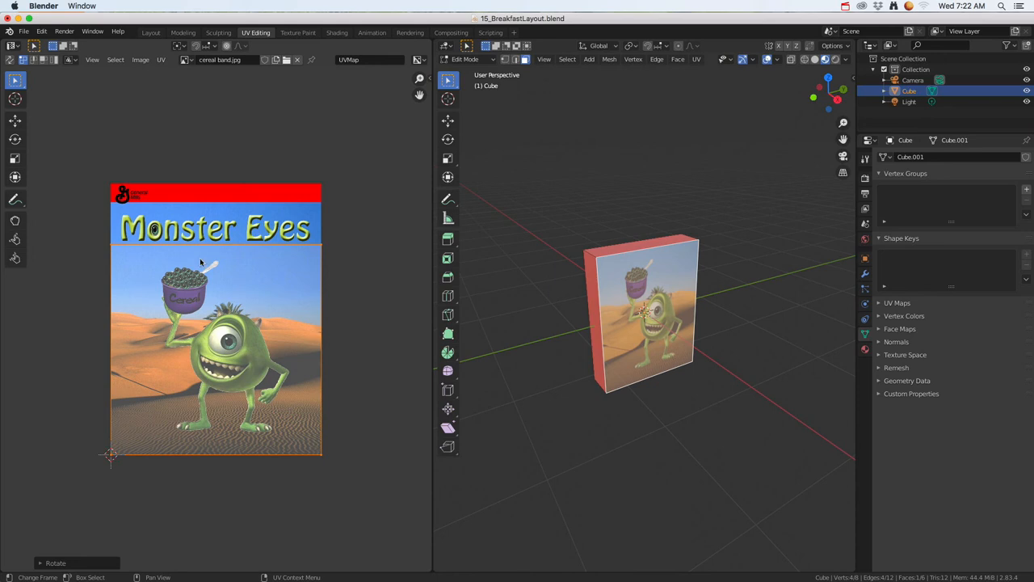
Step: Move the front face's two upper UV corners about 0.29 along Y to the top edge of the cereal image
{"action": "left_click", "coordinate": [110, 245]}
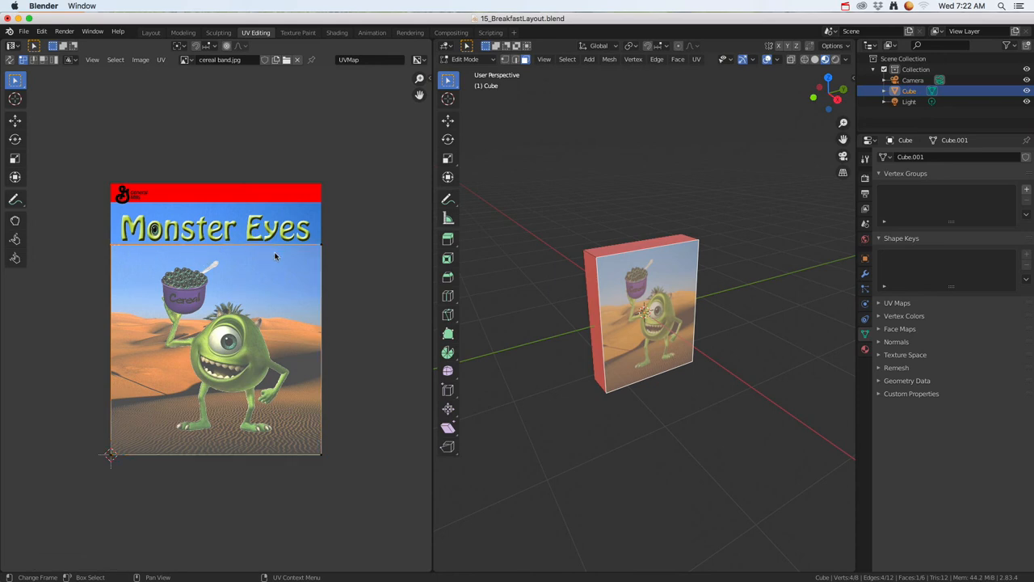
{"action": "left_click", "coordinate": [322, 244], "text": "shift"}
{"action": "key", "text": "g"}
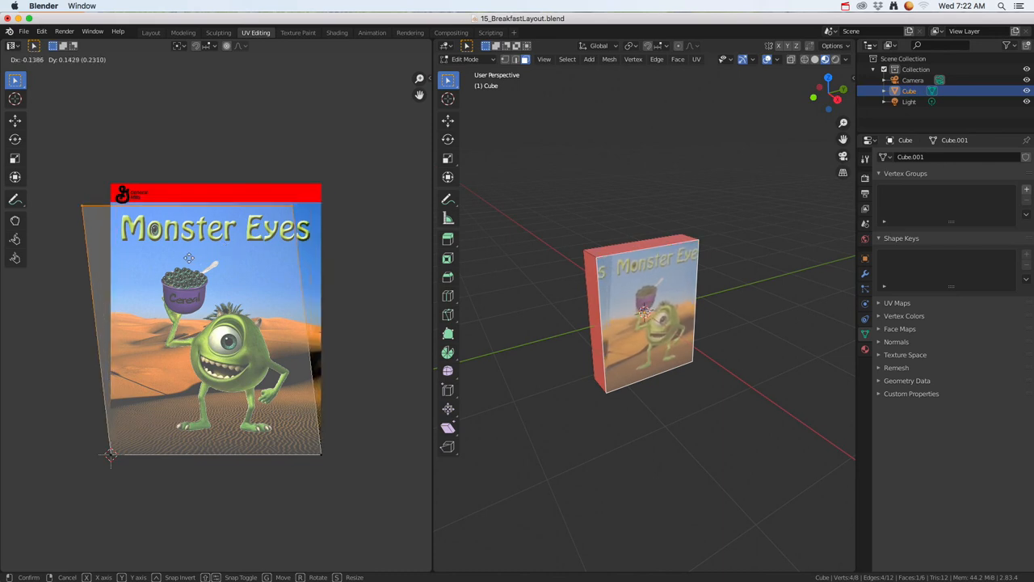
{"action": "key", "text": "y"}
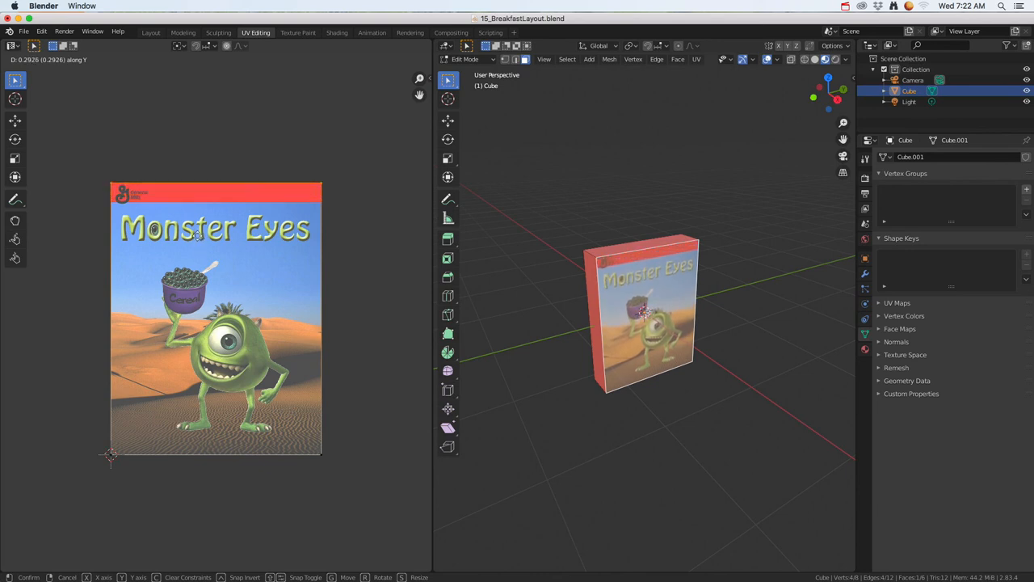
{"action": "left_click", "coordinate": [198, 236]}
{"action": "middle_click_drag", "start_coordinate": [653, 344], "coordinate": [693, 361]}
{"action": "scroll", "coordinate": [654, 338], "scroll_direction": "up", "scroll_amount": 2}
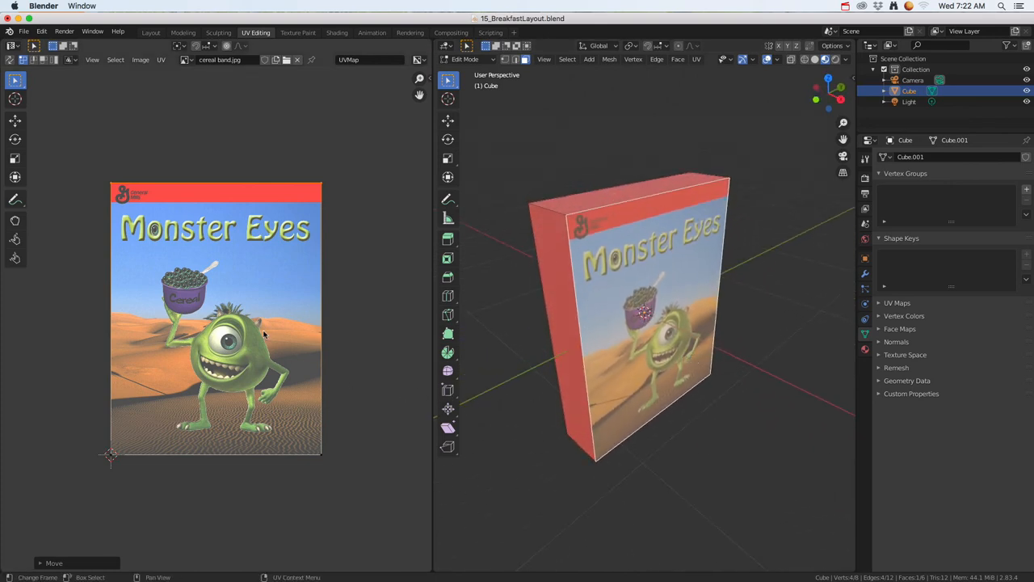
Step: Select the box's narrow side face adjoining the cover's logo edge and unwrap it
{"action": "left_click", "coordinate": [562, 268]}
{"action": "left_click", "coordinate": [587, 207]}
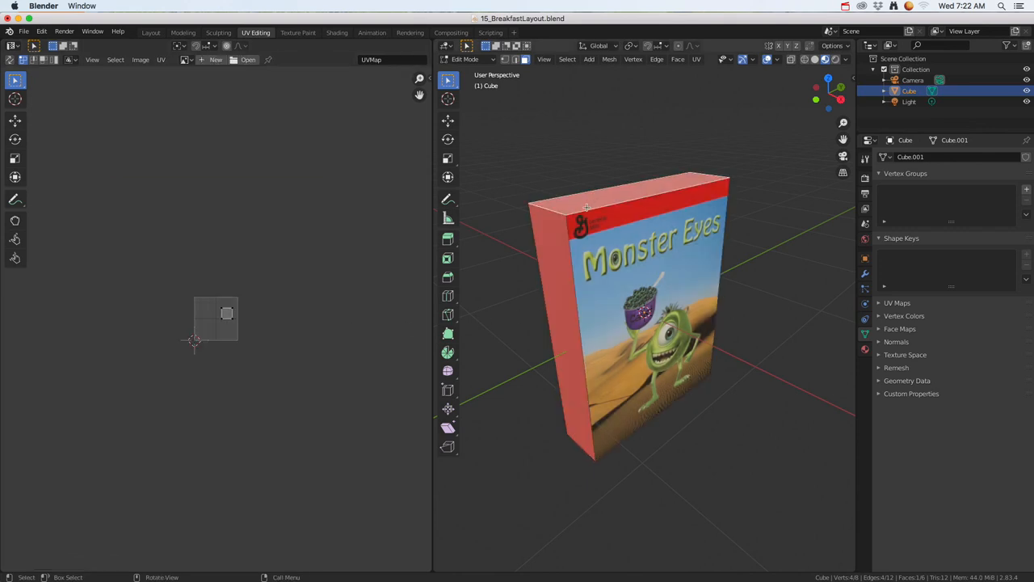
{"action": "left_click", "coordinate": [560, 240]}
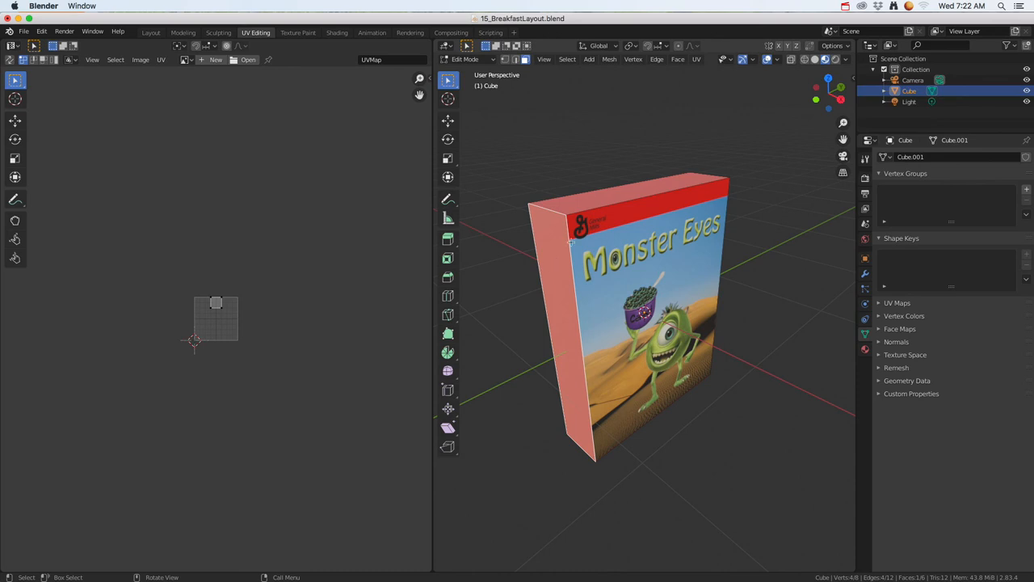
{"action": "left_click", "coordinate": [696, 59]}
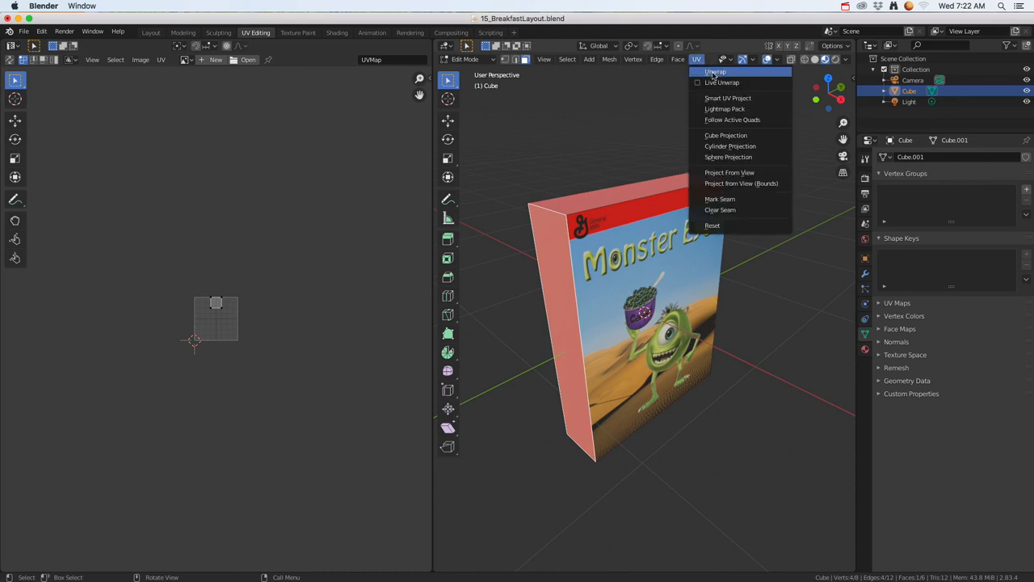
{"action": "left_click", "coordinate": [714, 73]}
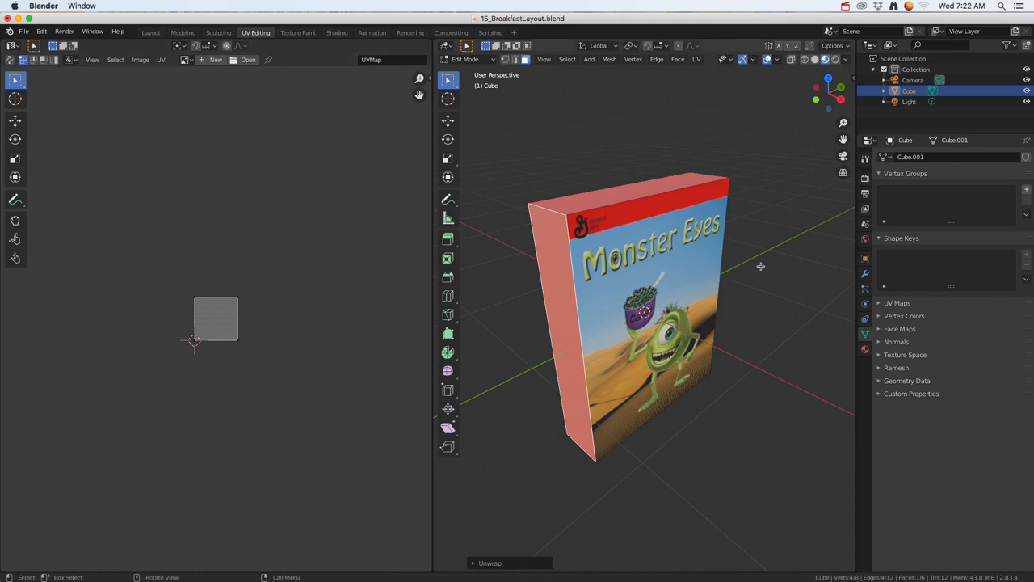
Step: Add a third material named side and assign it to the selected narrow side face
{"action": "left_click", "coordinate": [865, 349]}
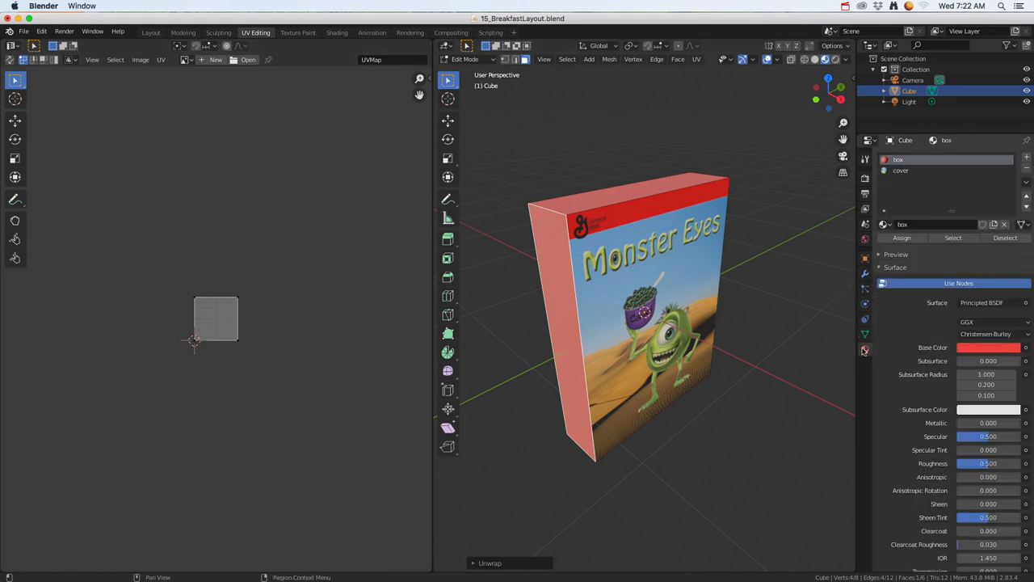
{"action": "left_click", "coordinate": [1027, 158]}
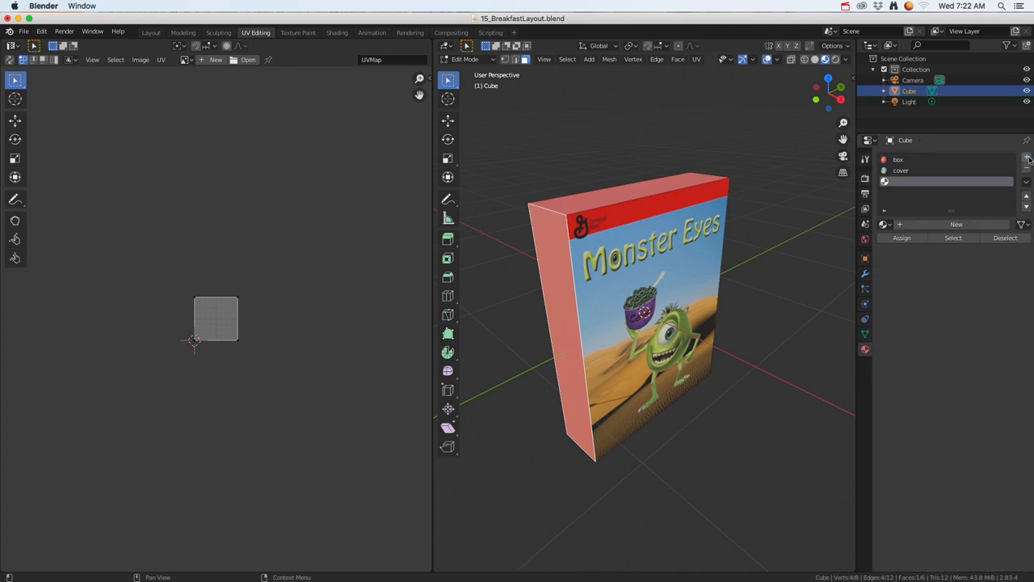
{"action": "left_click", "coordinate": [927, 225]}
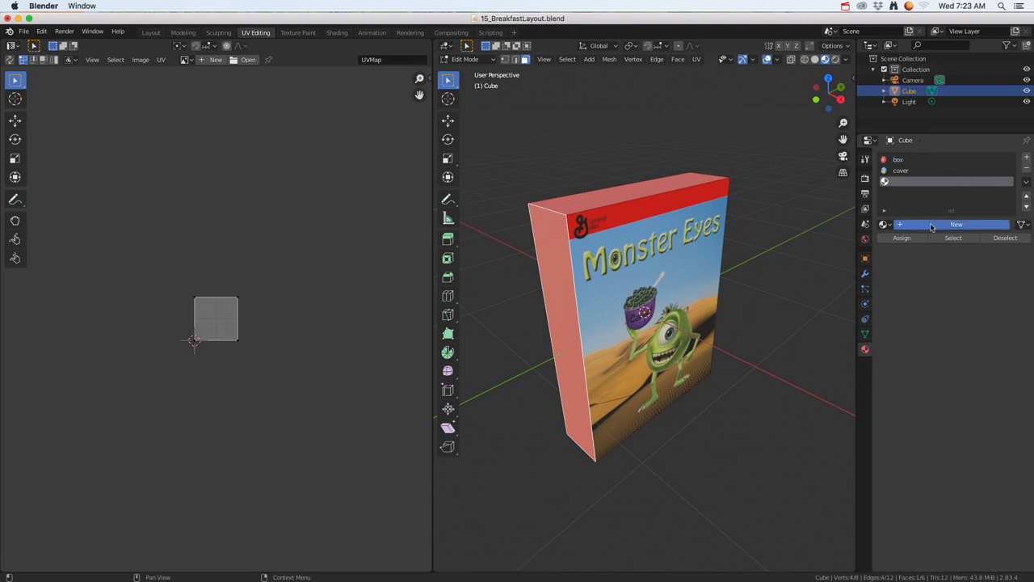
{"action": "double_click", "coordinate": [907, 182]}
{"action": "type", "text": "side"}
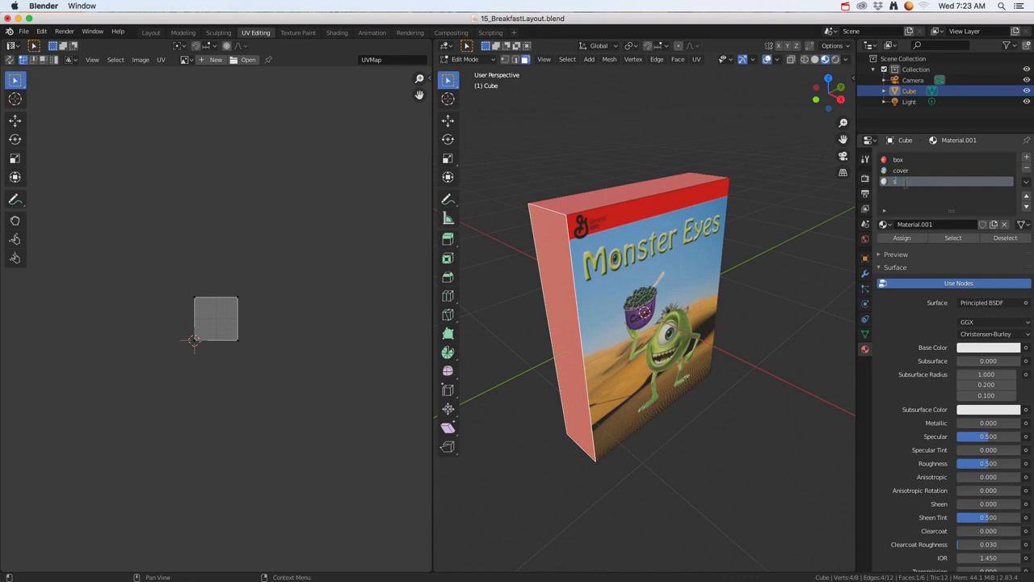
{"action": "key", "text": "Return"}
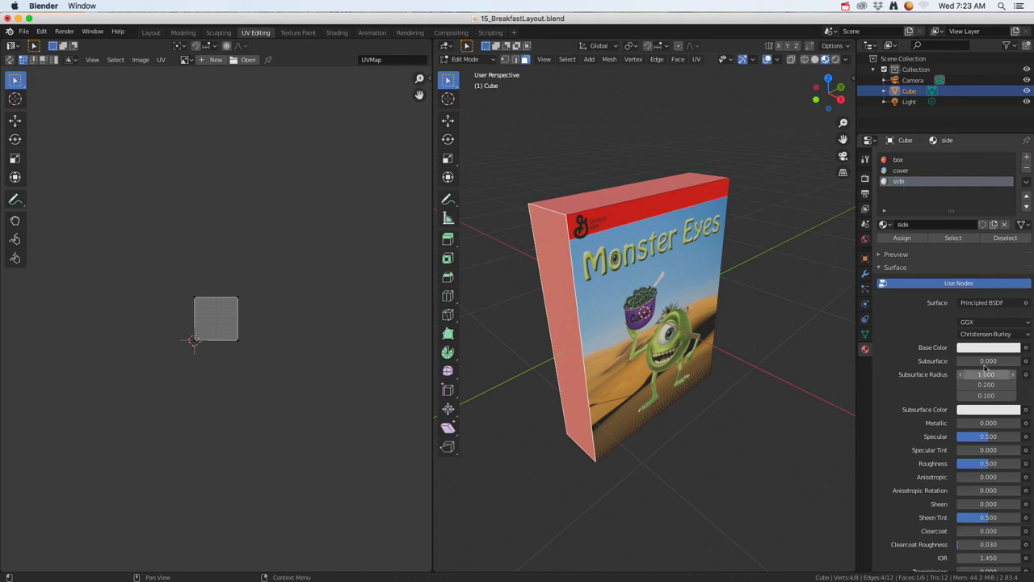
{"action": "left_click", "coordinate": [903, 239]}
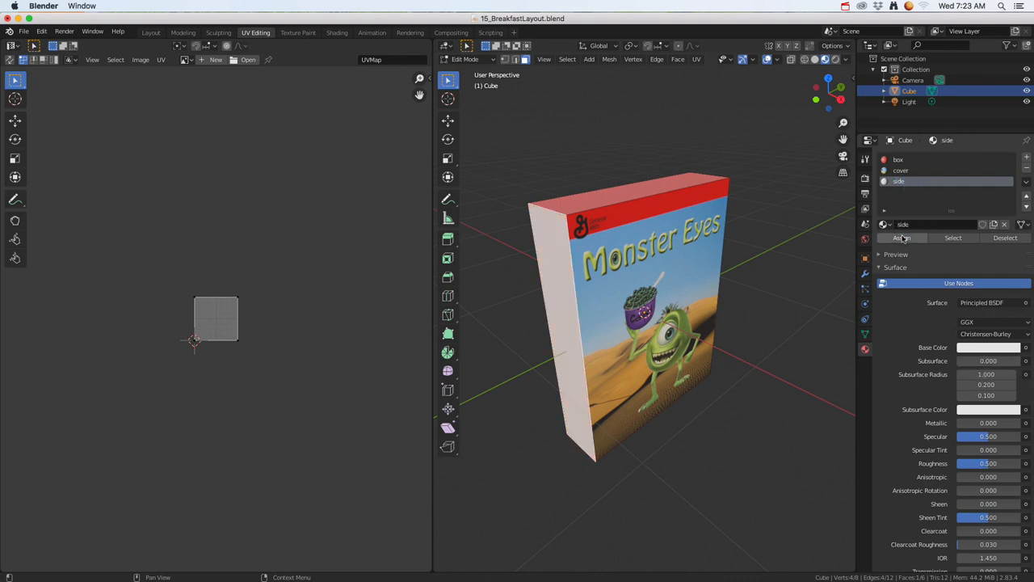
Step: Use an Image Texture as the side material's base color and check the 2021_blender folder for an image without loading one
{"action": "middle_click_drag", "start_coordinate": [517, 343], "coordinate": [566, 341]}
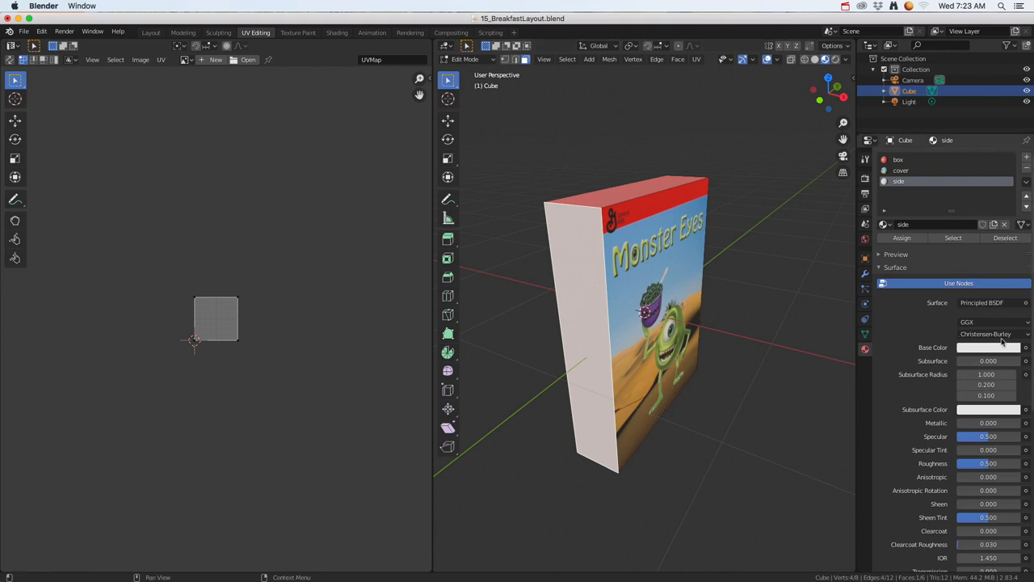
{"action": "left_click", "coordinate": [1026, 348]}
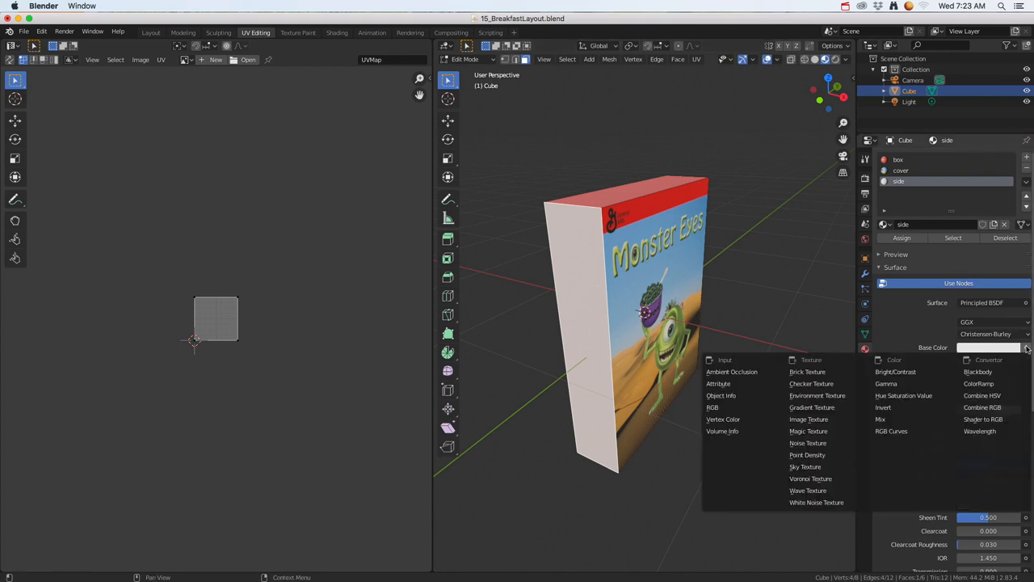
{"action": "left_click", "coordinate": [829, 421]}
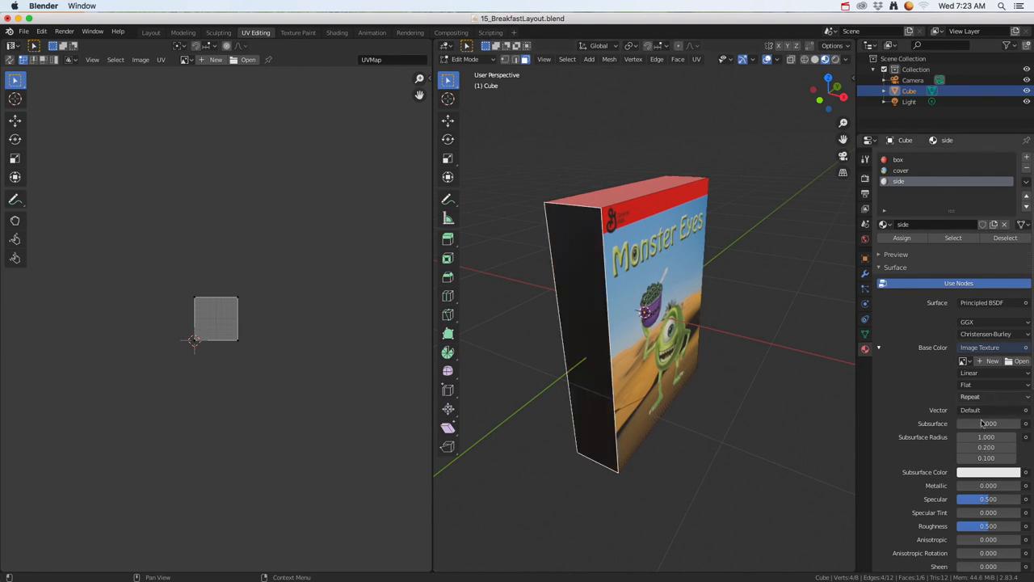
{"action": "left_click", "coordinate": [1020, 361]}
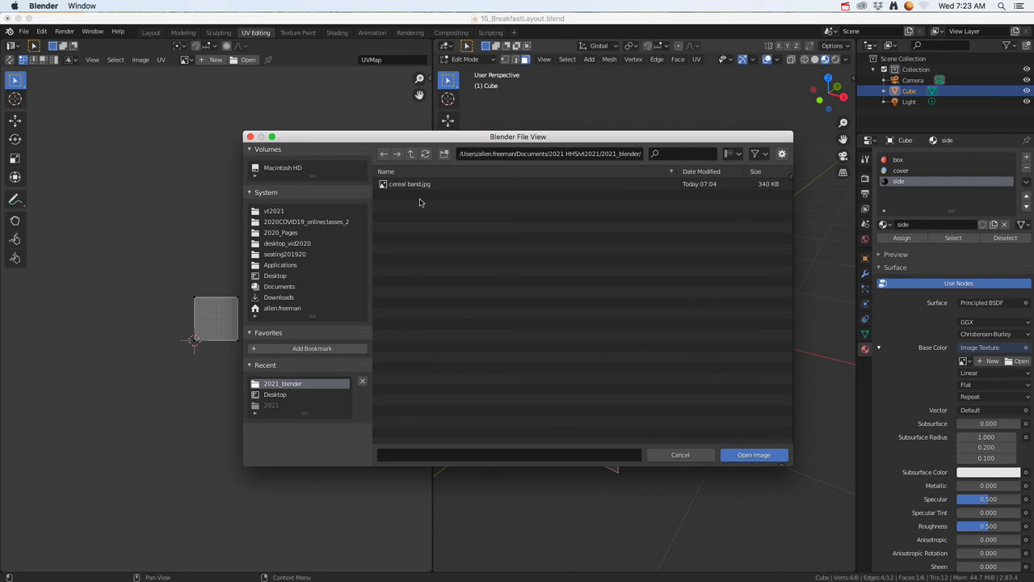
{"action": "left_click", "coordinate": [680, 456]}
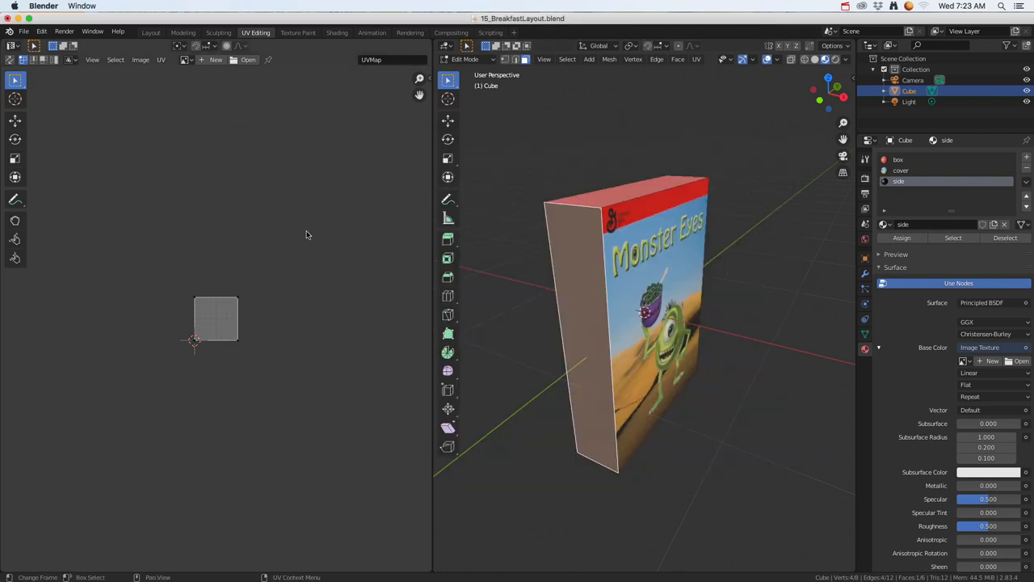
{"action": "middle_click_drag", "start_coordinate": [627, 358], "coordinate": [577, 349]}
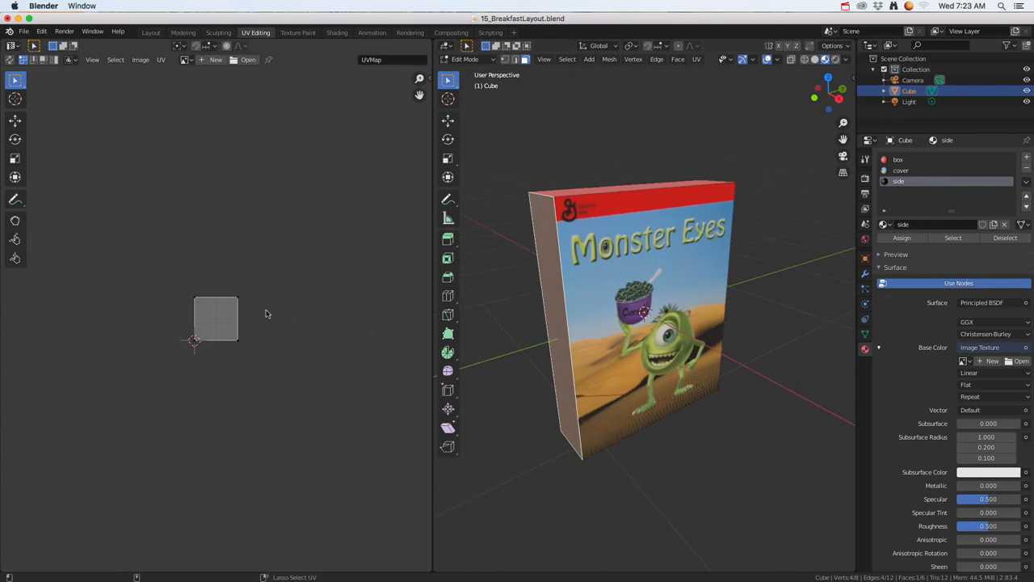